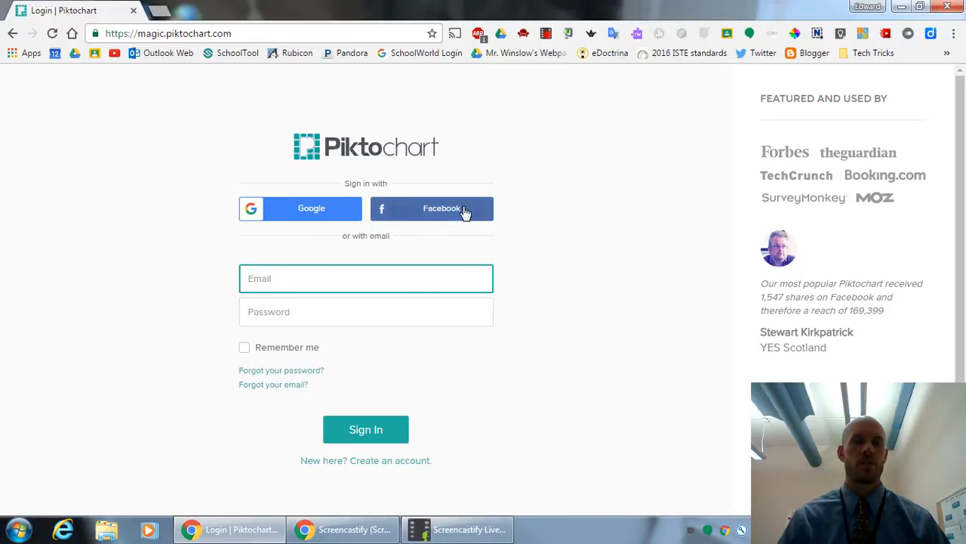
Sign in with the Google account and look over the saved visuals on the dashboard.
click(292, 211)
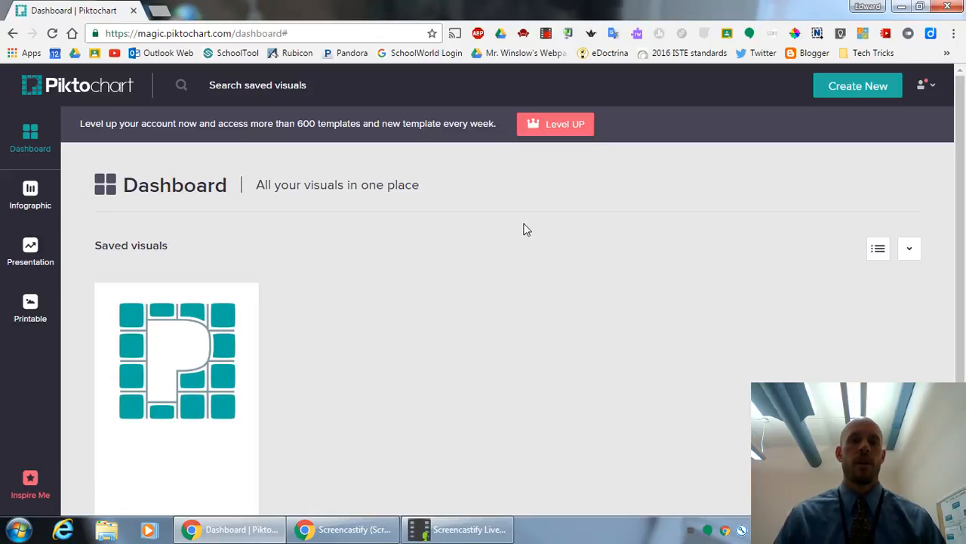
scroll(527, 338, down, 1)
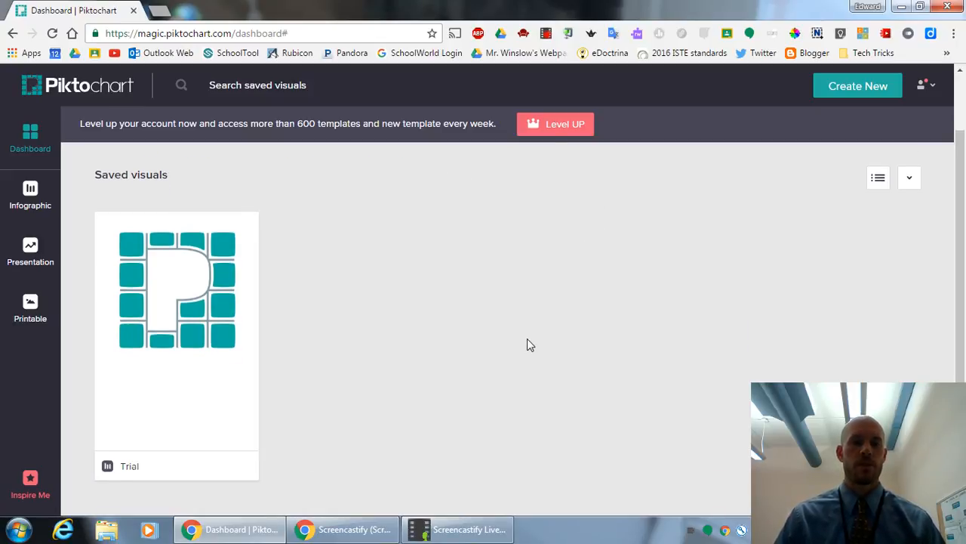
scroll(527, 338, up, 1)
scroll(527, 338, down, 1)
scroll(528, 340, up, 1)
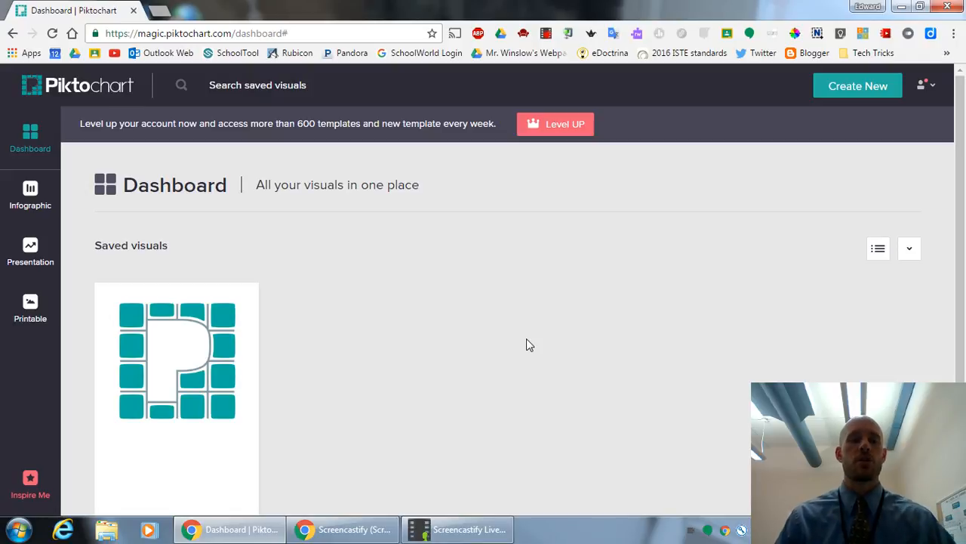
scroll(542, 343, down, 2)
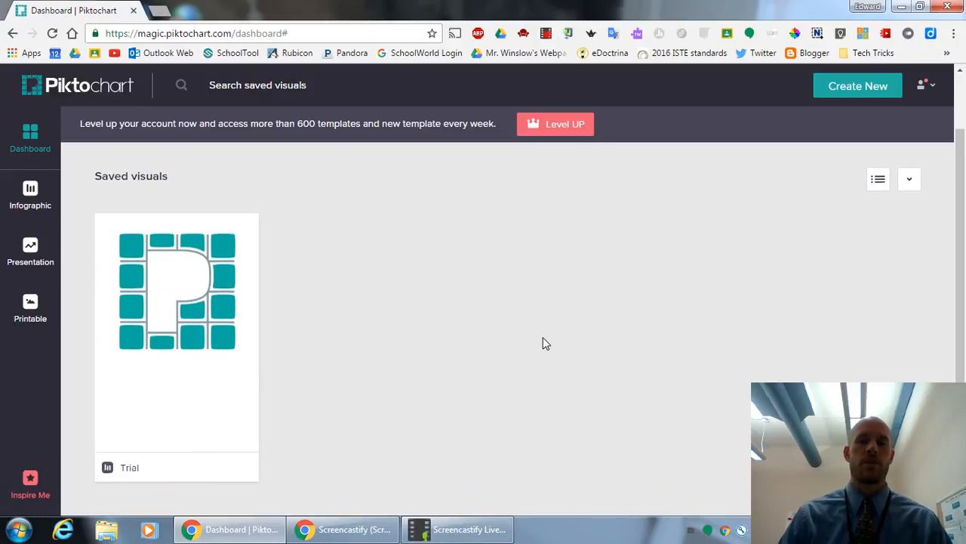
scroll(543, 341, up, 1)
scroll(542, 343, up, 1)
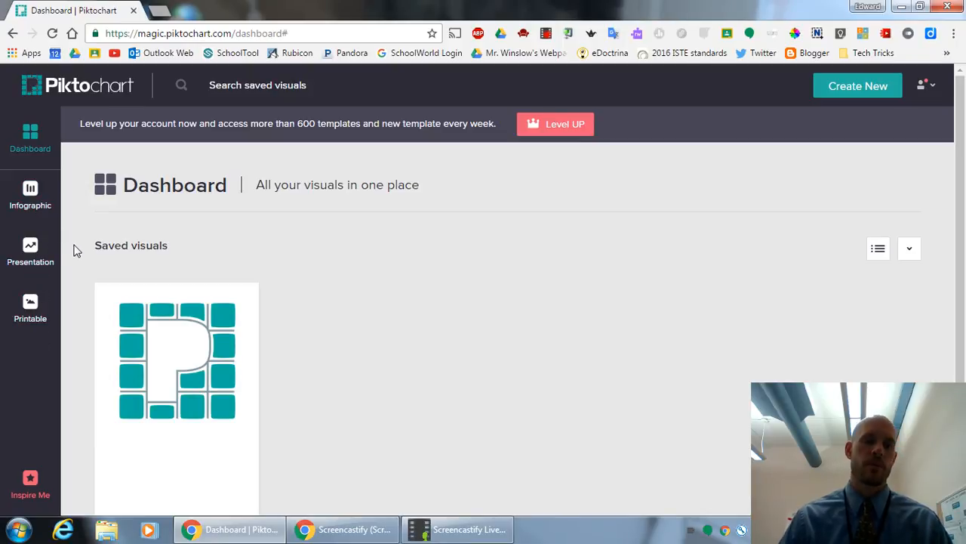
Browse the free infographic templates, including the blank, featured and basic designs.
click(31, 195)
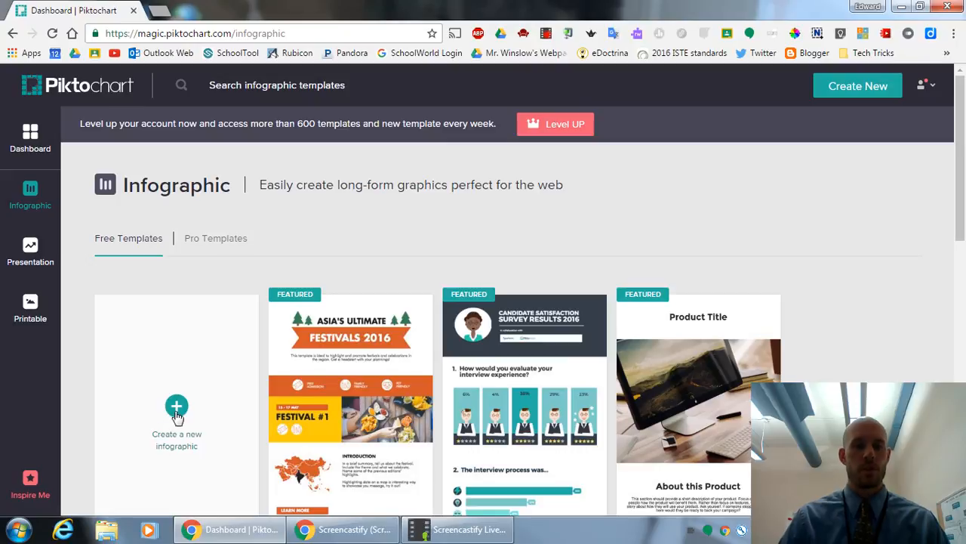
mouse_move(353, 375)
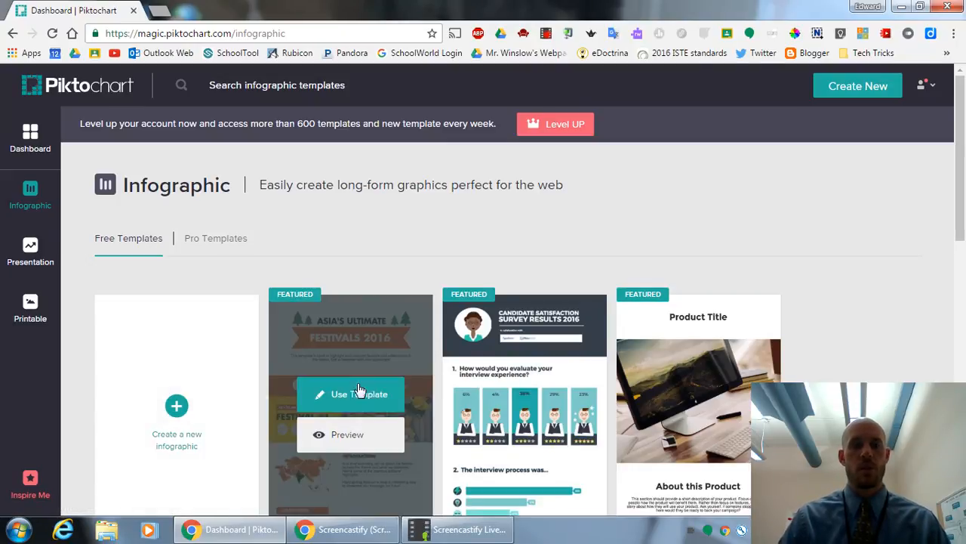
scroll(362, 377, down, 3)
scroll(377, 370, down, 1)
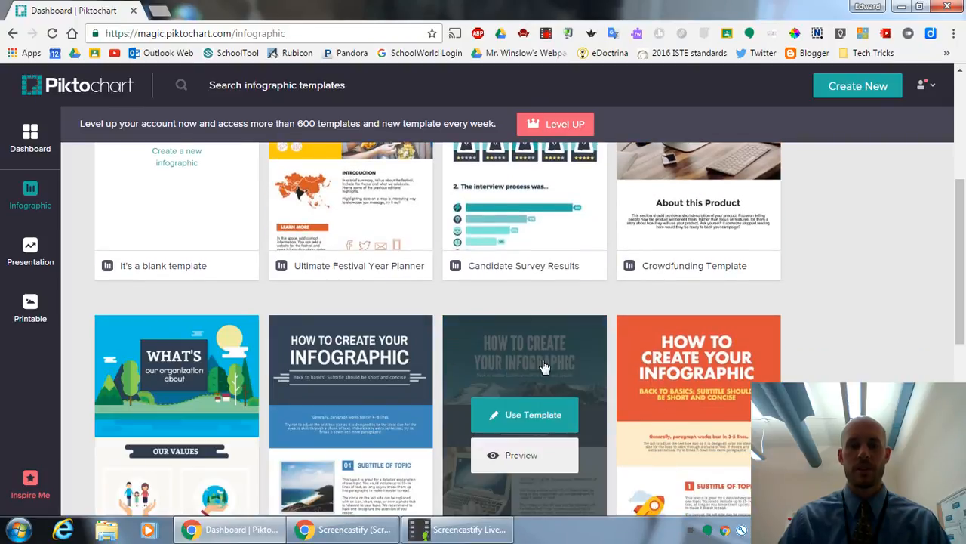
mouse_move(390, 372)
scroll(387, 371, down, 2)
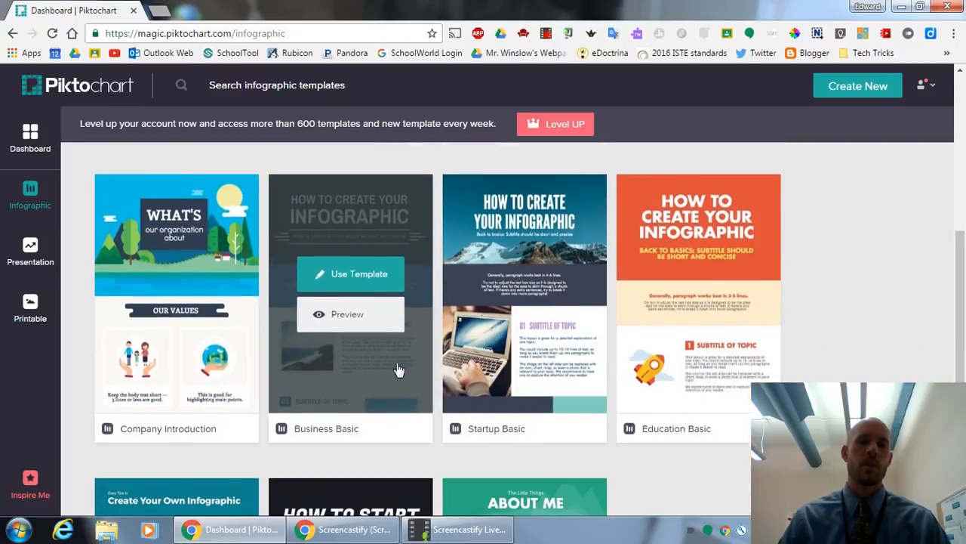
mouse_move(457, 367)
scroll(502, 345, down, 2)
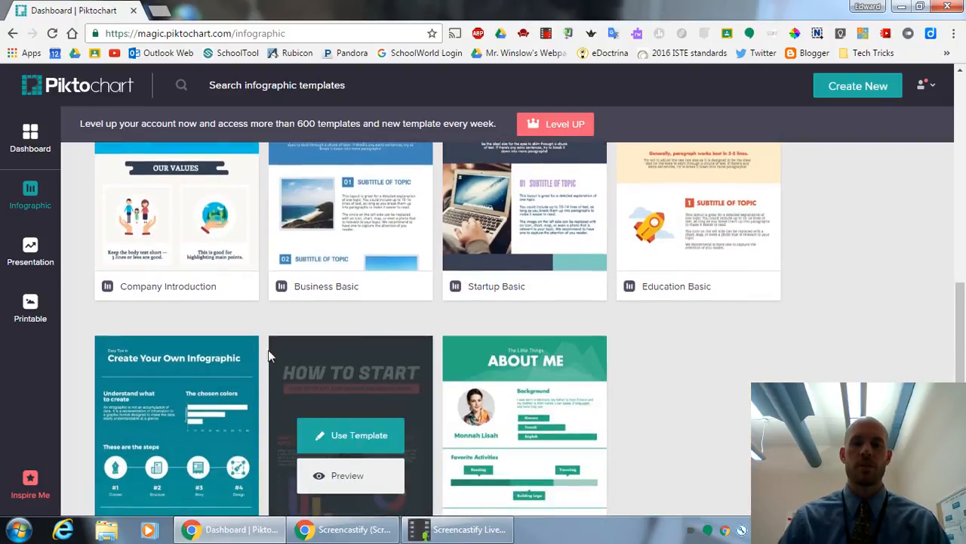
scroll(414, 345, up, 4)
scroll(414, 346, up, 3)
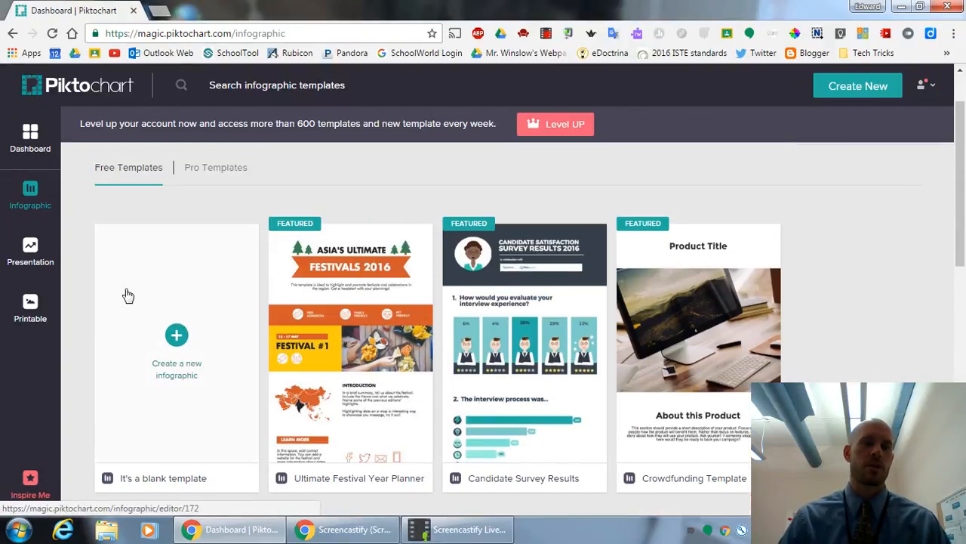
Return to the dashboard and open the saved infographic Trial for editing.
click(40, 140)
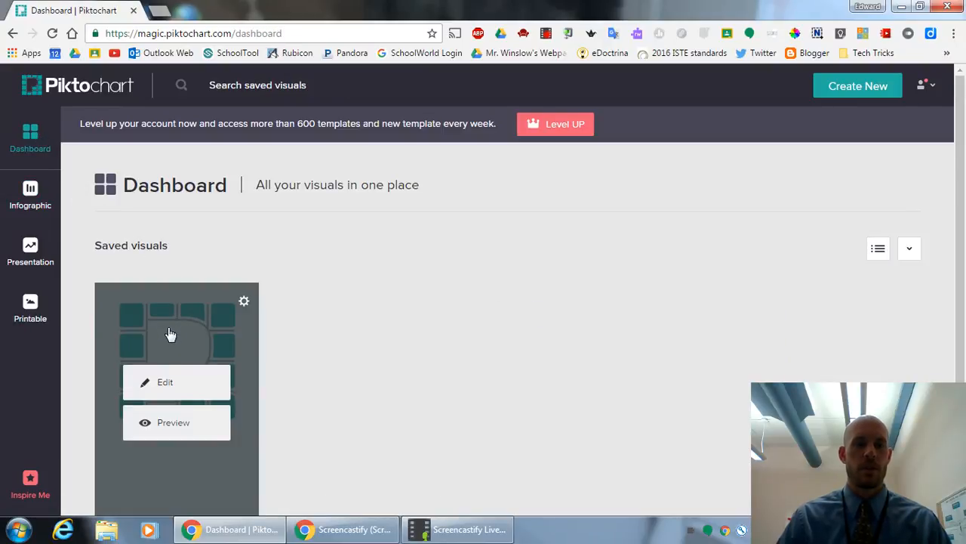
click(162, 385)
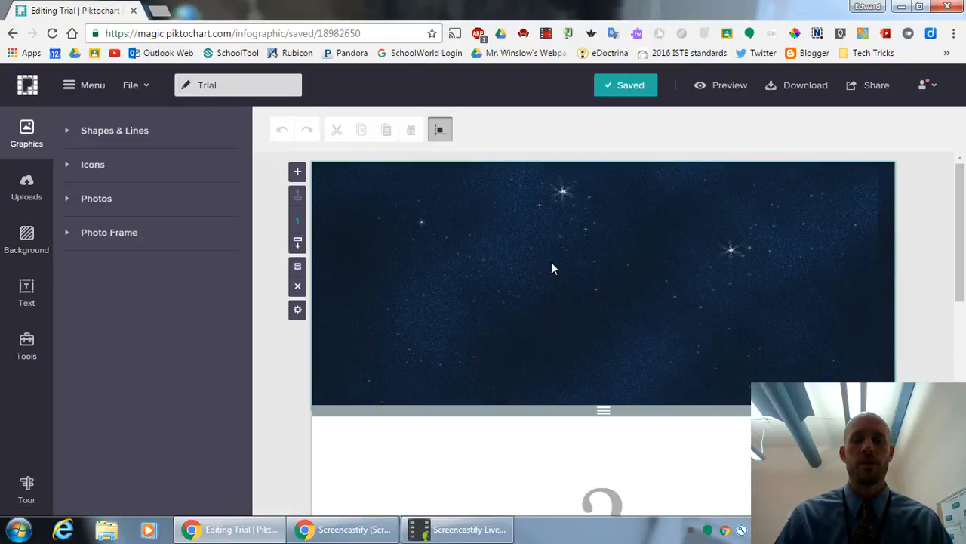
click(247, 85)
double_click(247, 85)
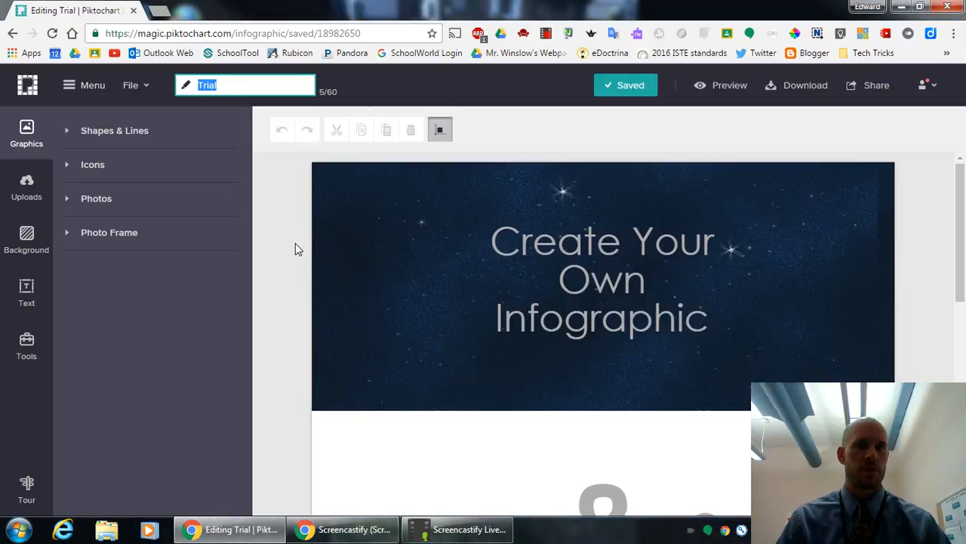
click(295, 244)
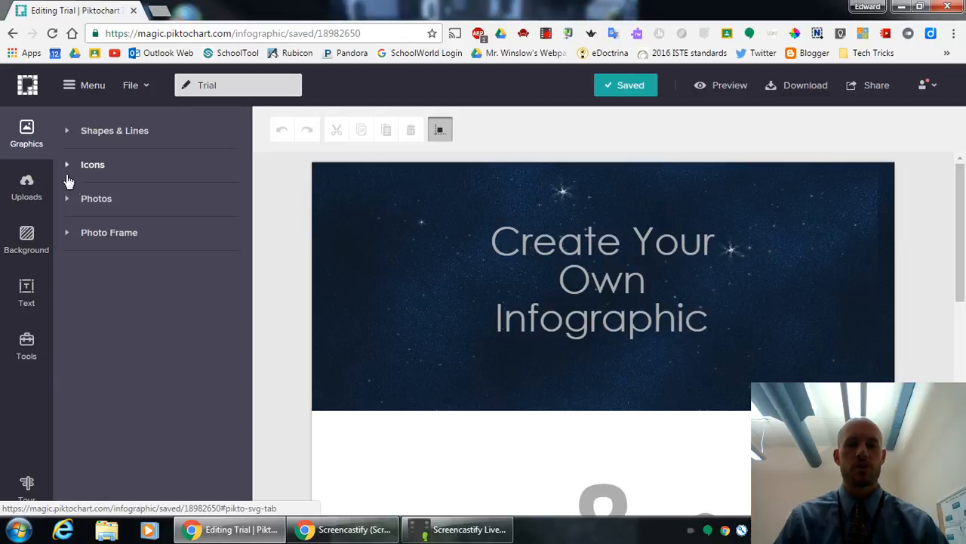
Look through the basic shapes and lines available among the graphics, and collapse that section.
click(99, 132)
scroll(153, 211, down, 1)
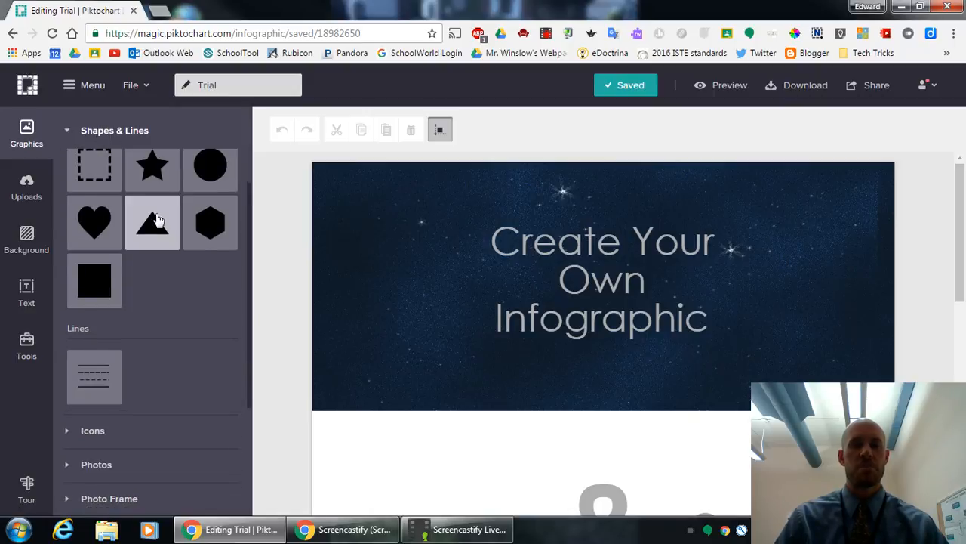
scroll(155, 261, up, 1)
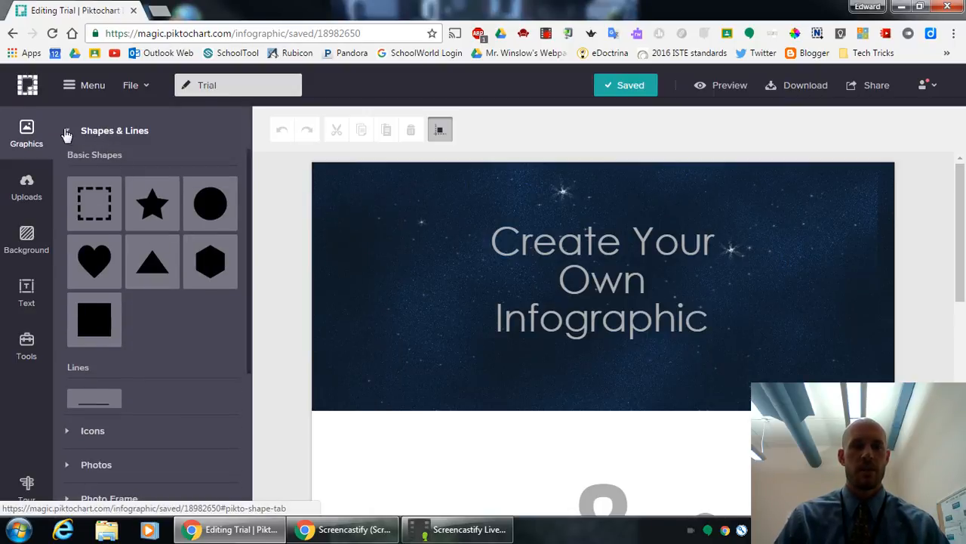
click(67, 134)
Browse the General icon collection and its search option, and collapse that section.
click(97, 167)
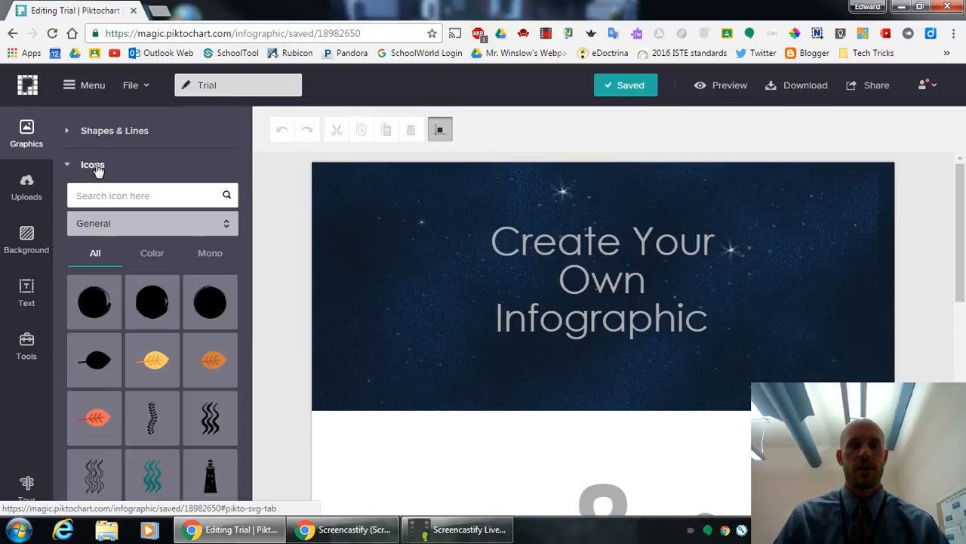
scroll(145, 321, down, 5)
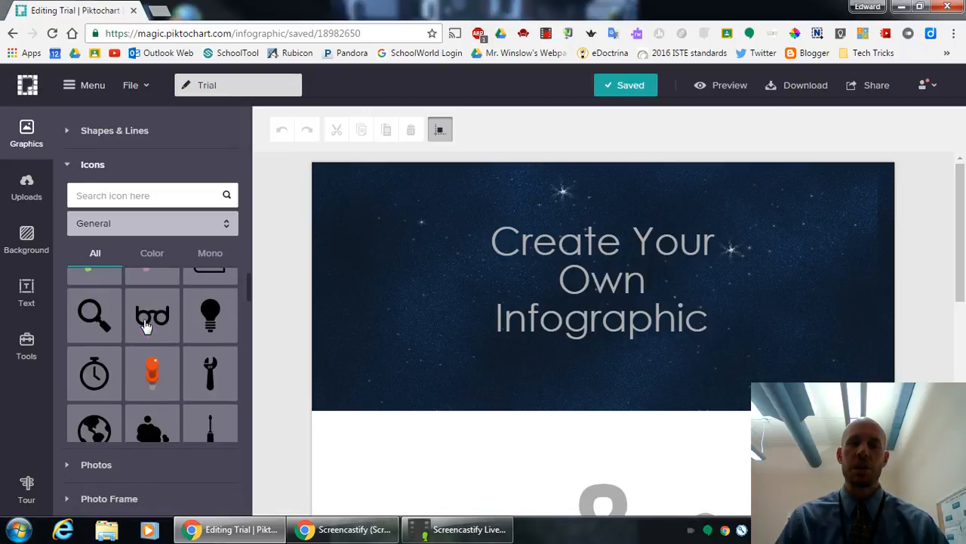
scroll(146, 325, down, 10)
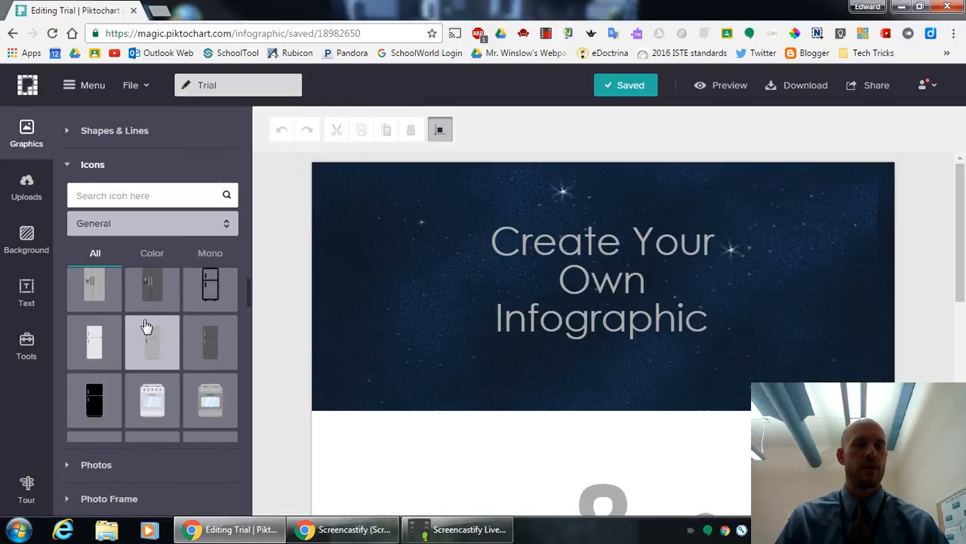
scroll(146, 326, down, 10)
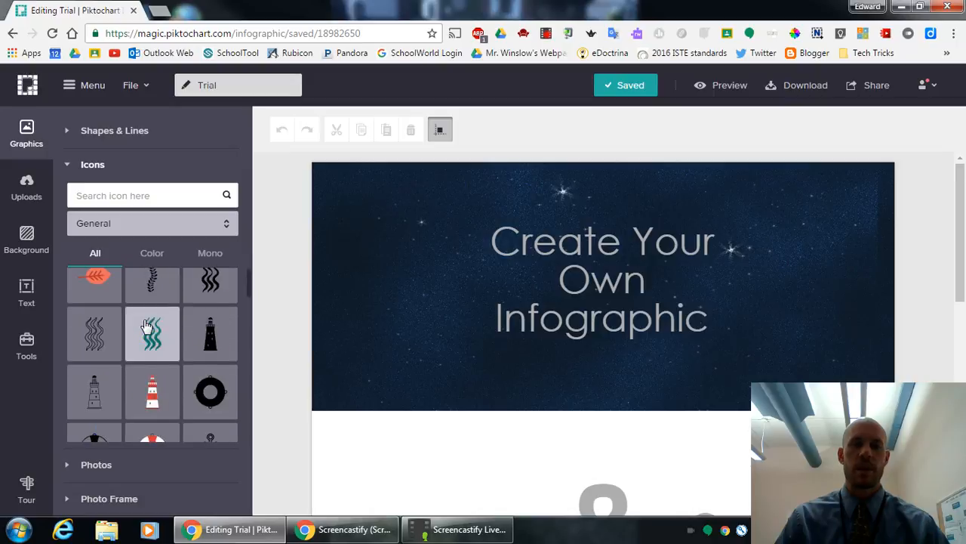
scroll(146, 326, up, 2)
click(103, 195)
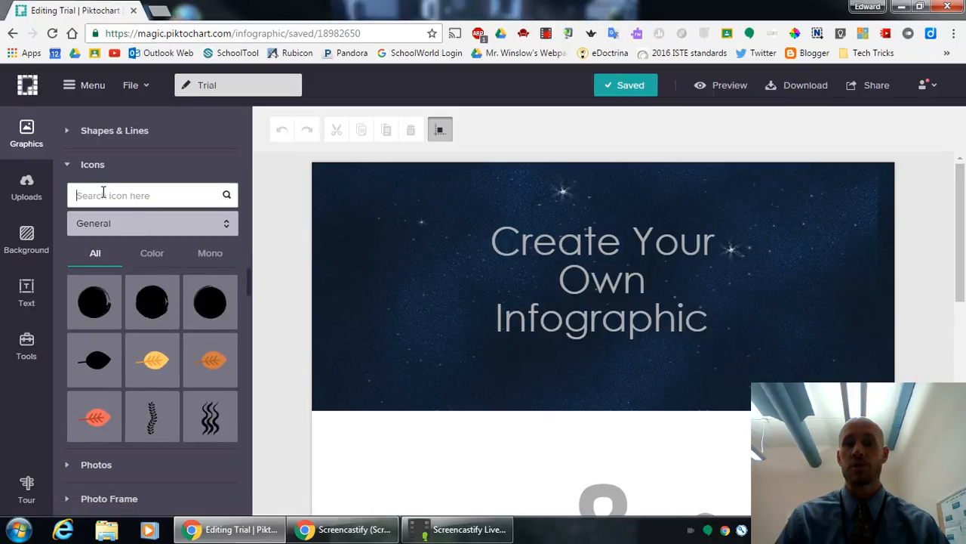
click(93, 164)
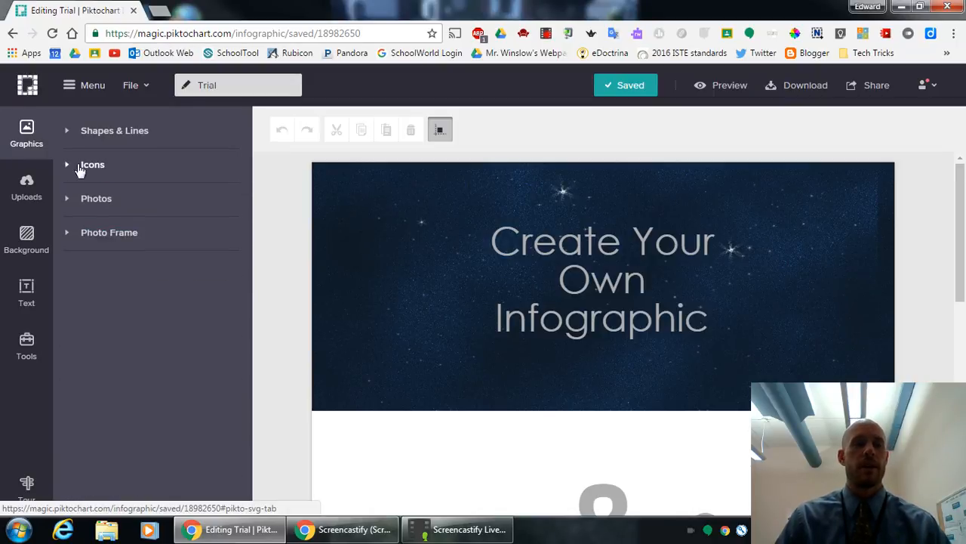
Browse the Scenery stock photos offered among the graphics, and collapse that section.
click(105, 199)
scroll(113, 317, down, 5)
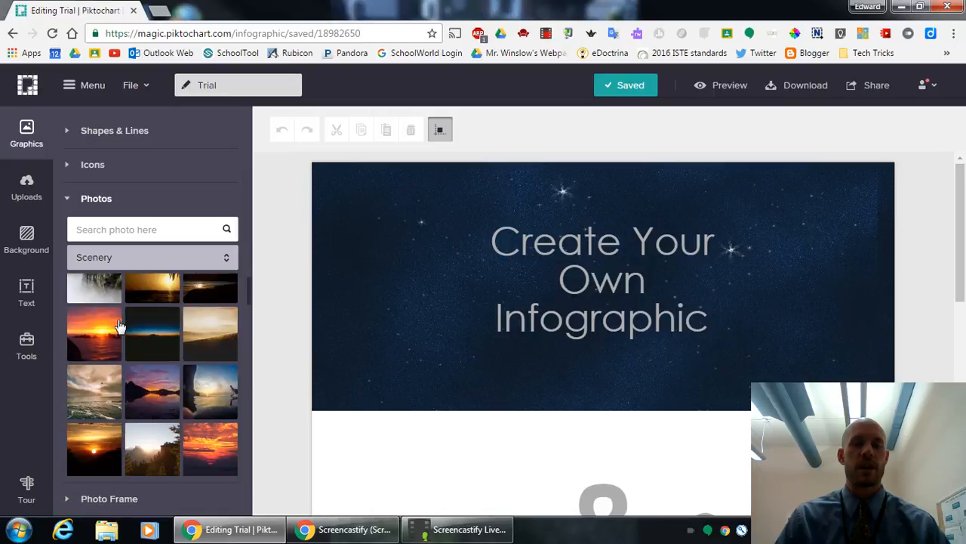
scroll(118, 326, down, 10)
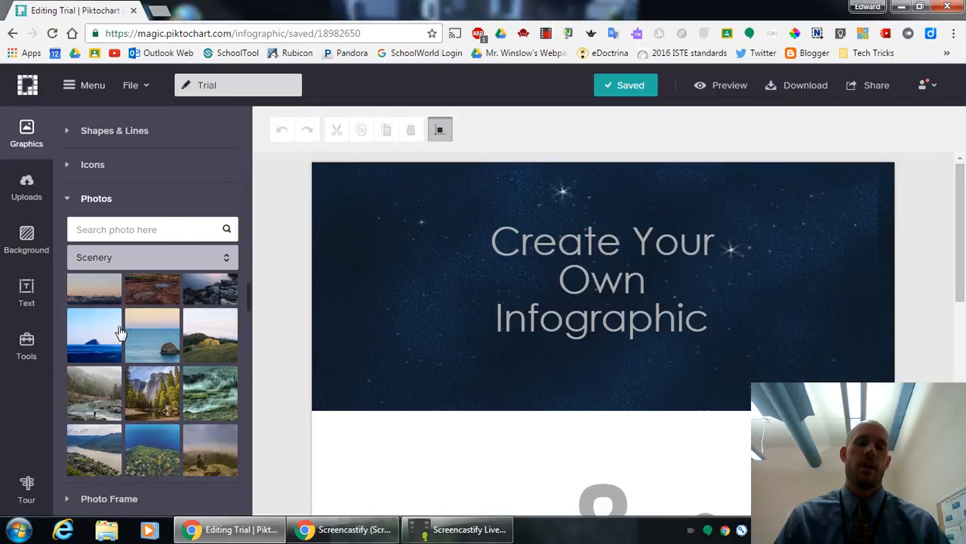
scroll(118, 330, up, 15)
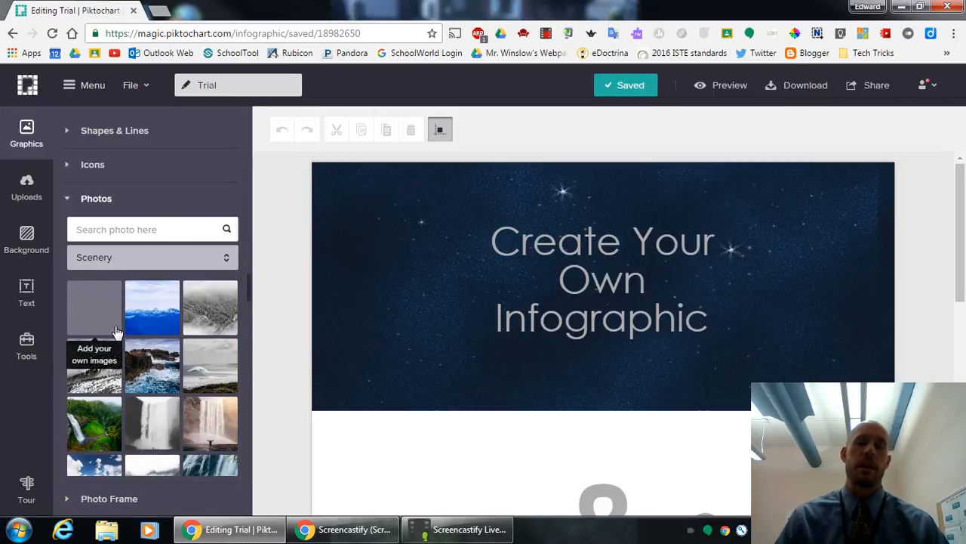
click(97, 200)
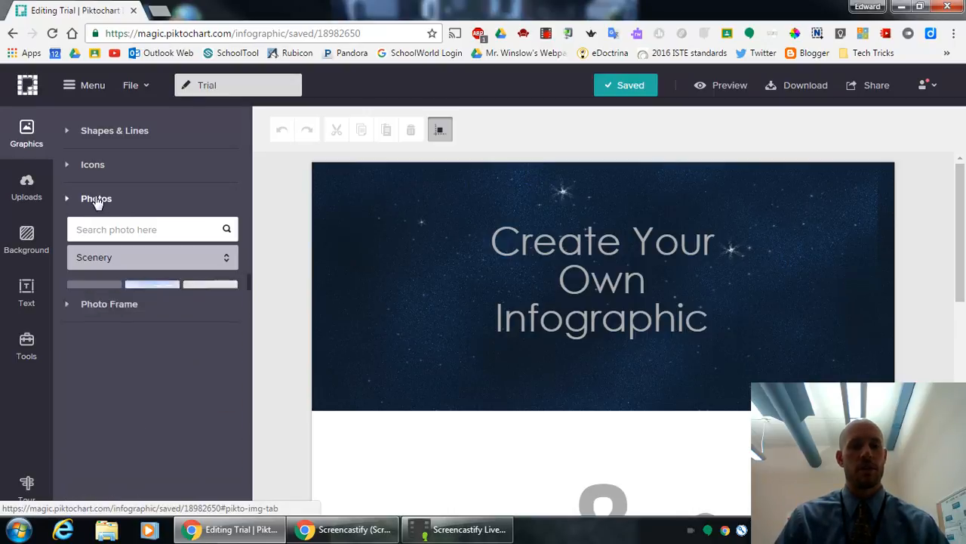
Examine the available photo frames, including the basic rectangle and the four-photo frame, and collapse that section.
click(93, 234)
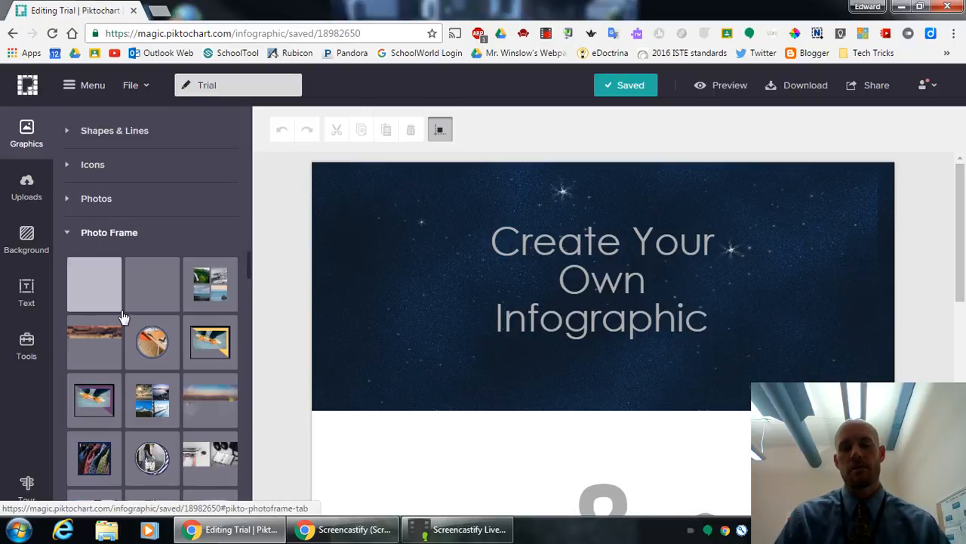
scroll(123, 315, down, 10)
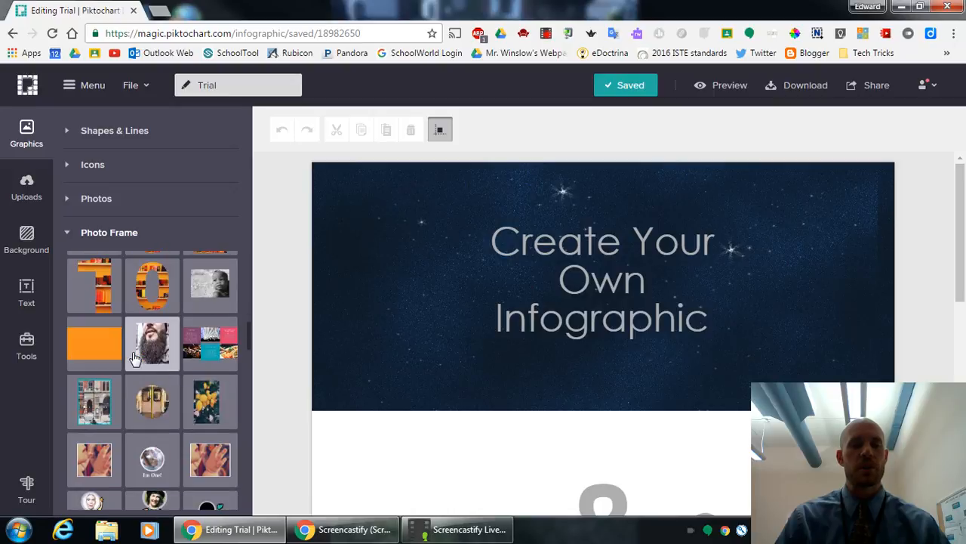
scroll(134, 357, up, 10)
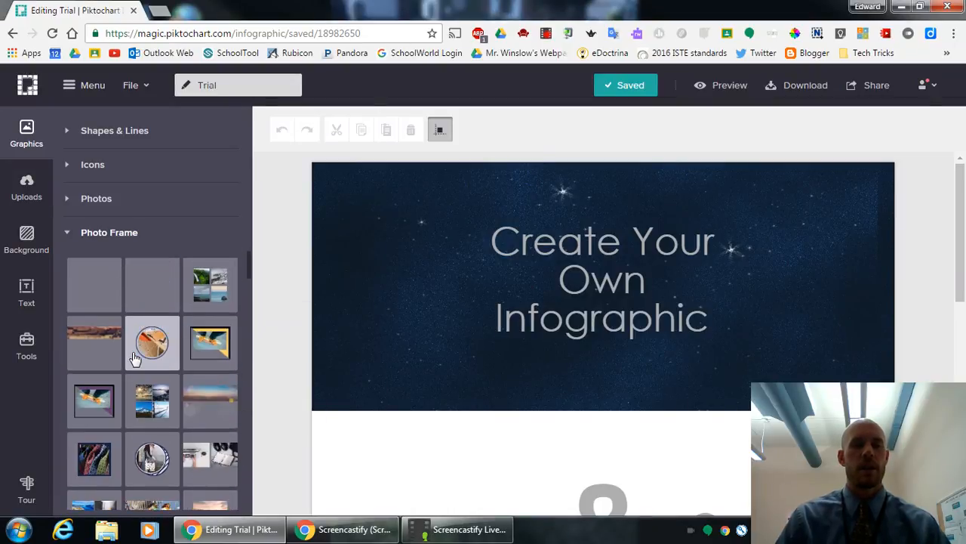
mouse_move(104, 338)
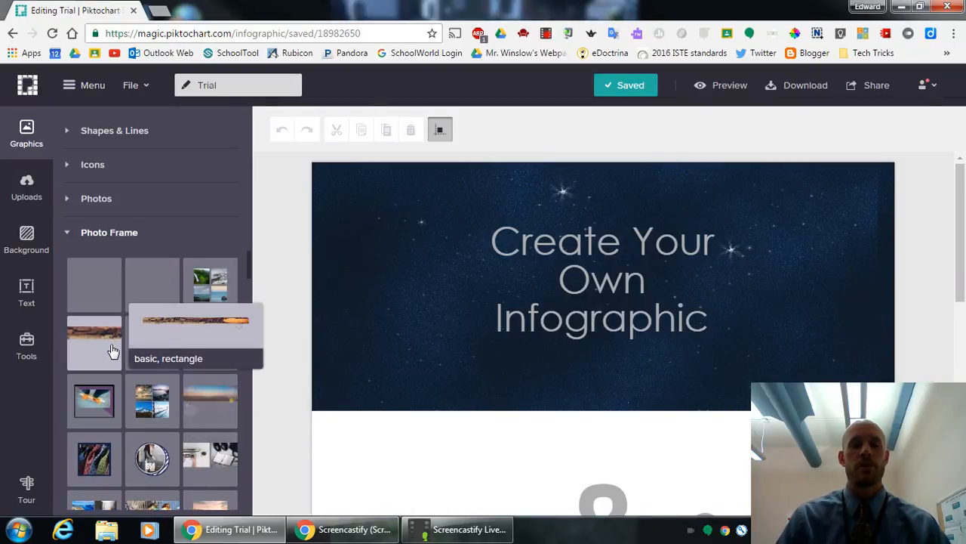
mouse_move(149, 406)
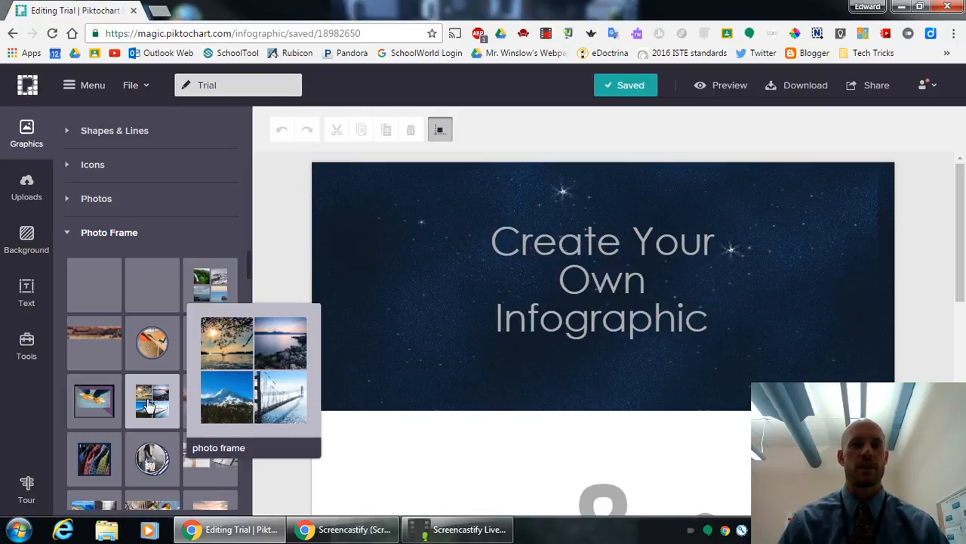
click(111, 246)
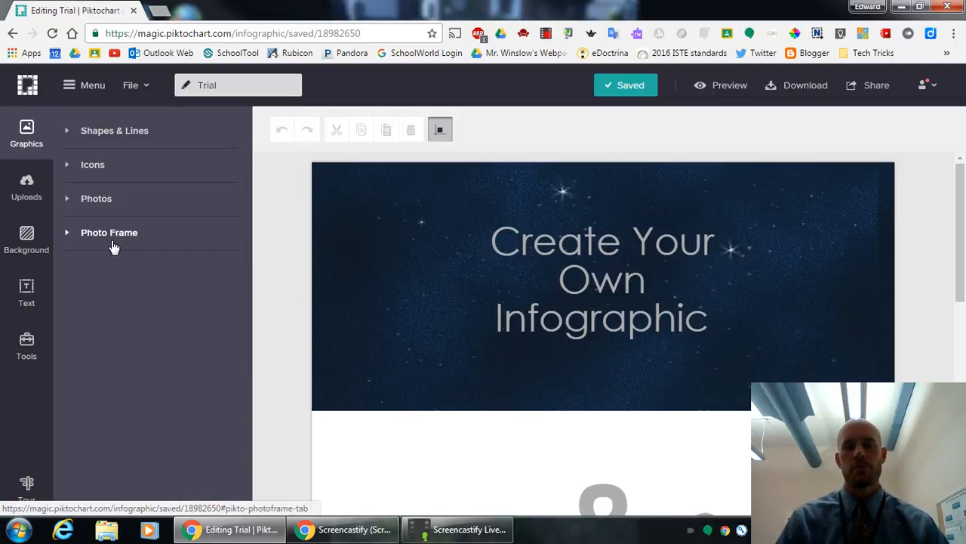
Look over the uploaded images area and the background settings, and select the title block containing "Create Your Own Infographic".
click(27, 188)
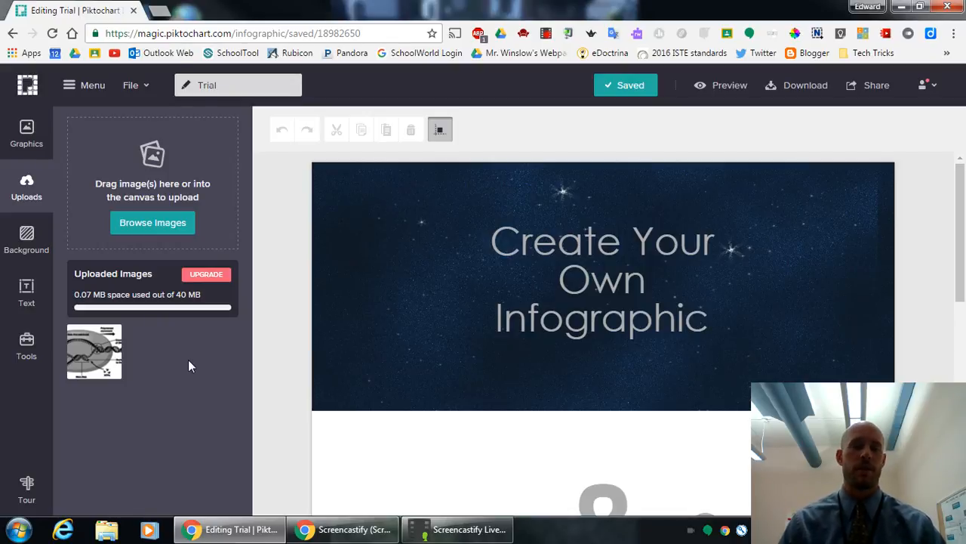
click(26, 235)
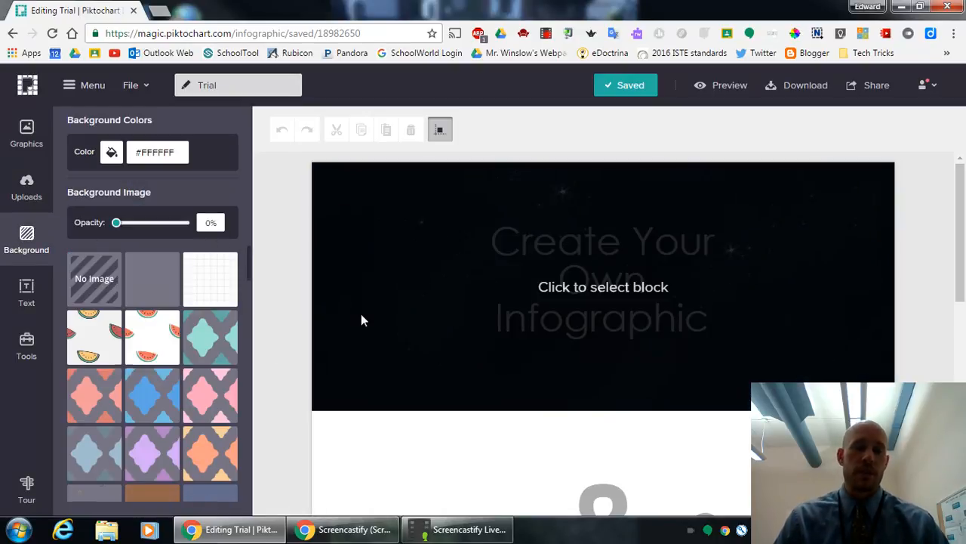
click(392, 311)
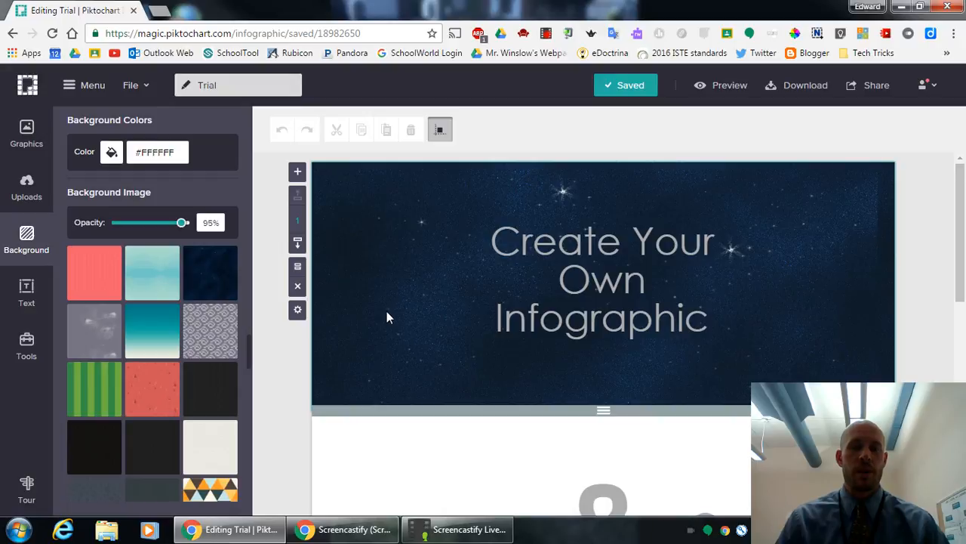
scroll(420, 284, down, 1)
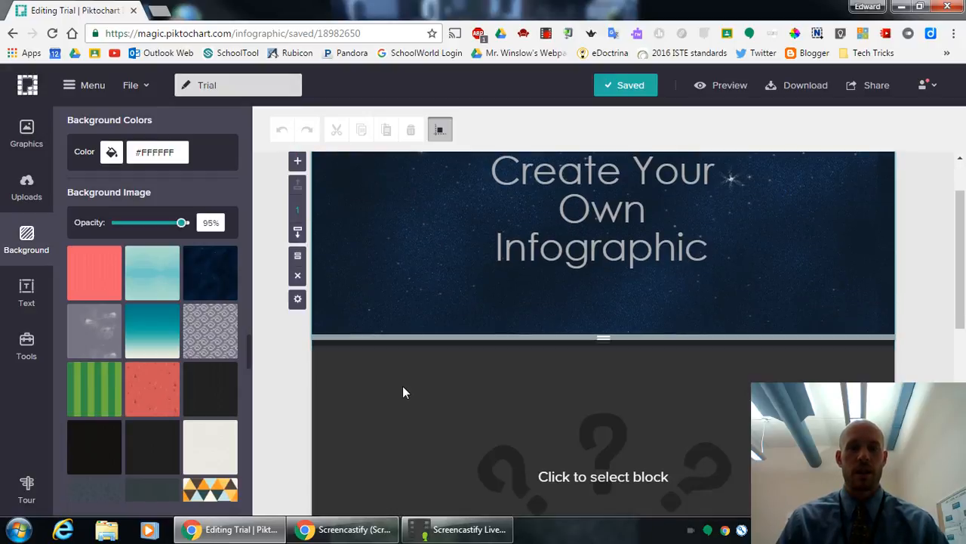
click(402, 398)
click(385, 266)
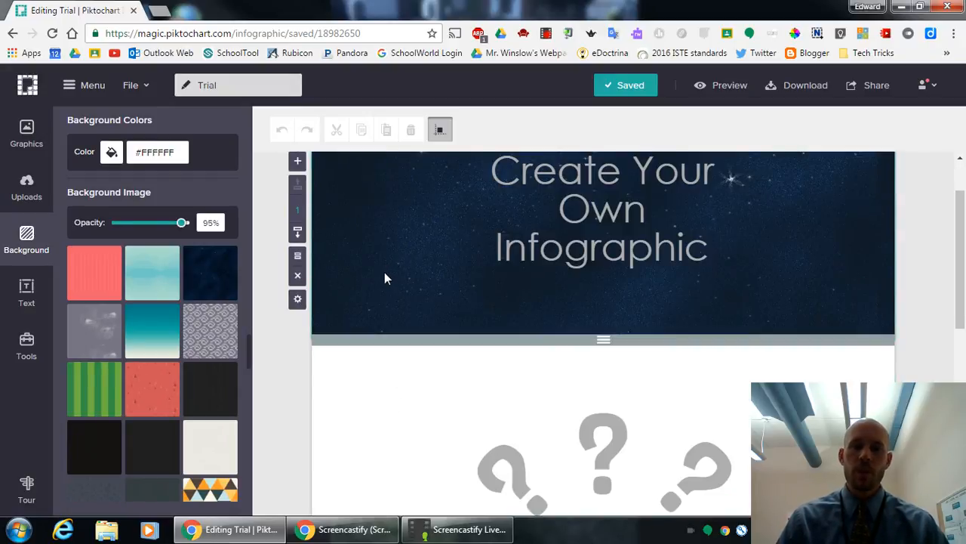
scroll(384, 275, up, 1)
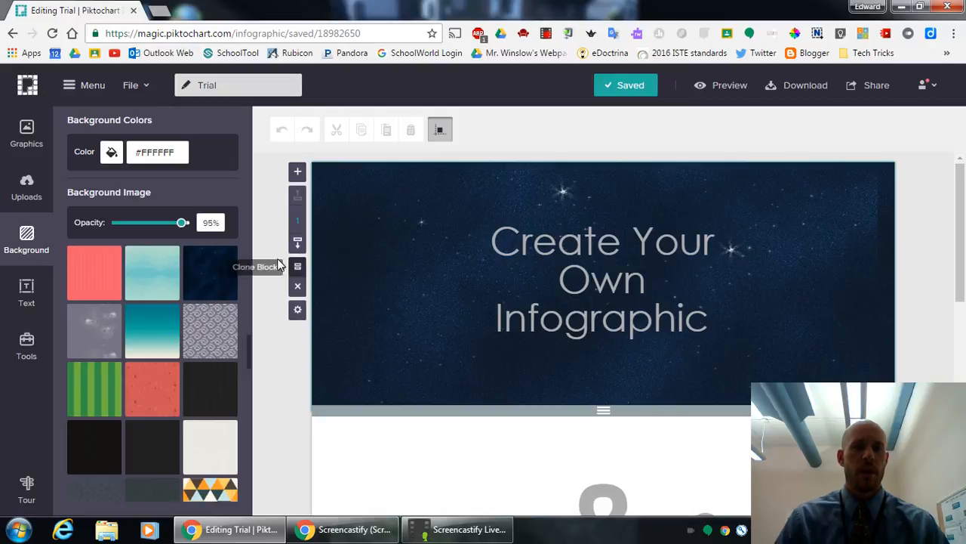
scroll(141, 290, down, 1)
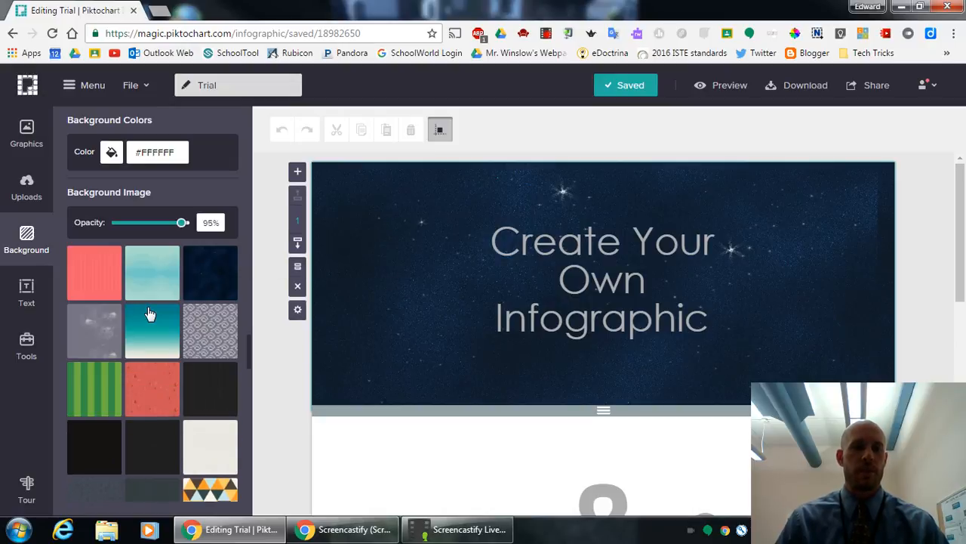
Try scale, green-stripe and triangle patterns on the title block, and set its background image to brown wood planks.
click(218, 330)
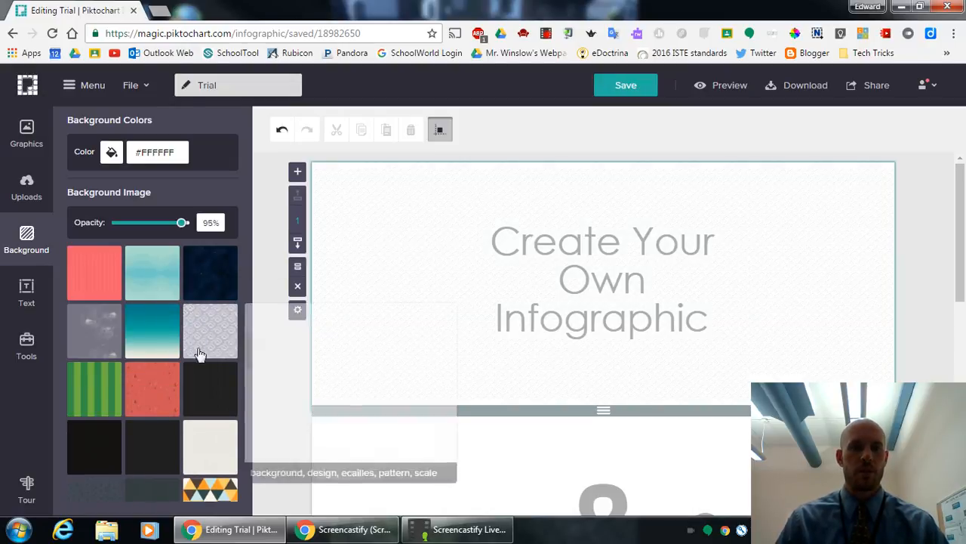
click(146, 394)
click(92, 397)
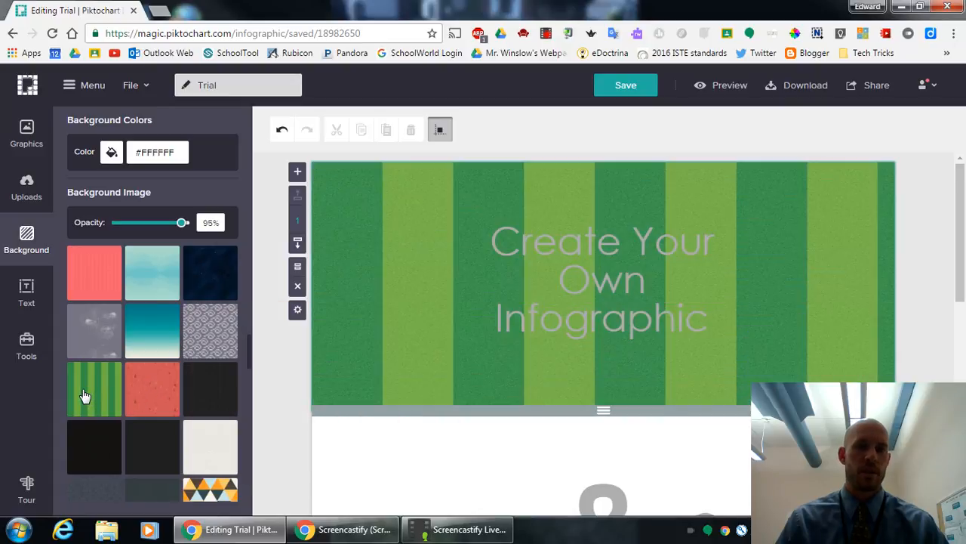
click(197, 491)
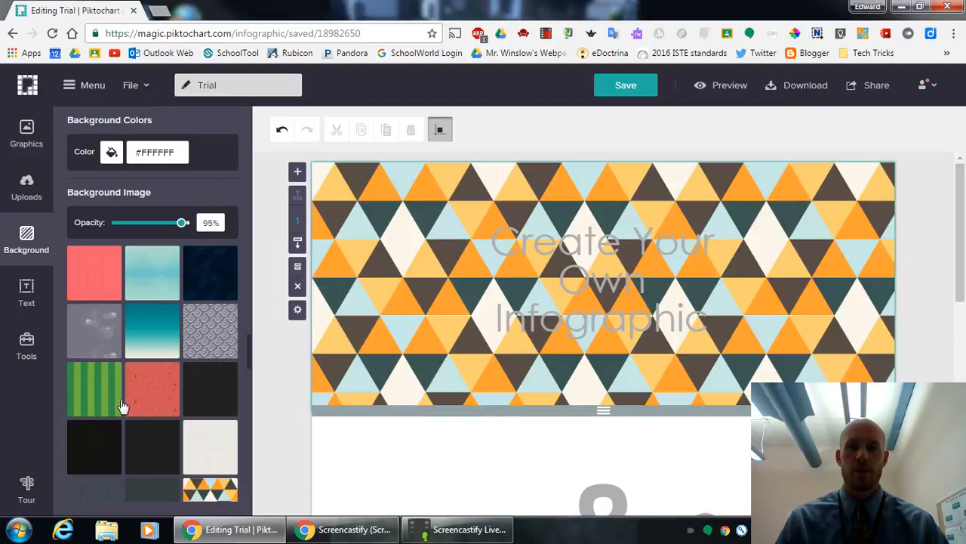
scroll(153, 362, down, 3)
click(162, 427)
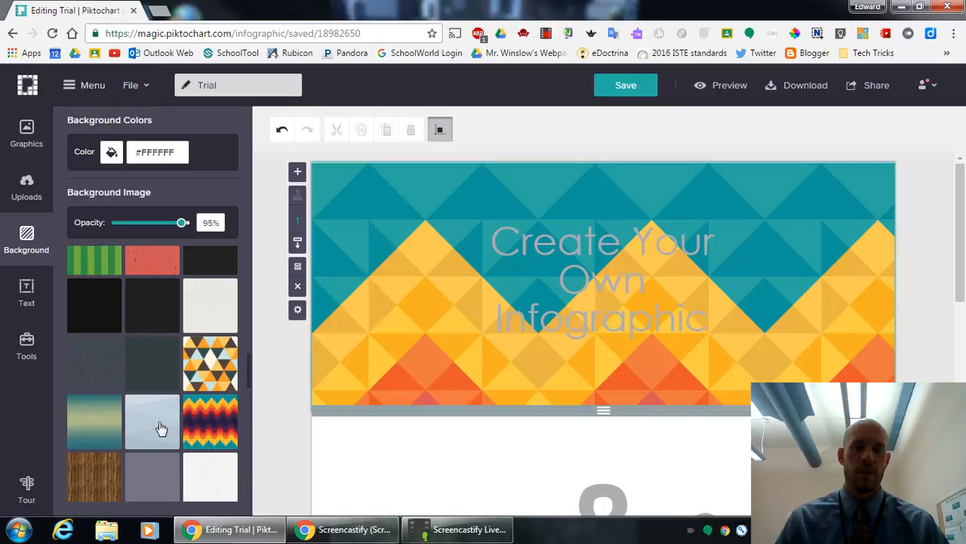
click(98, 465)
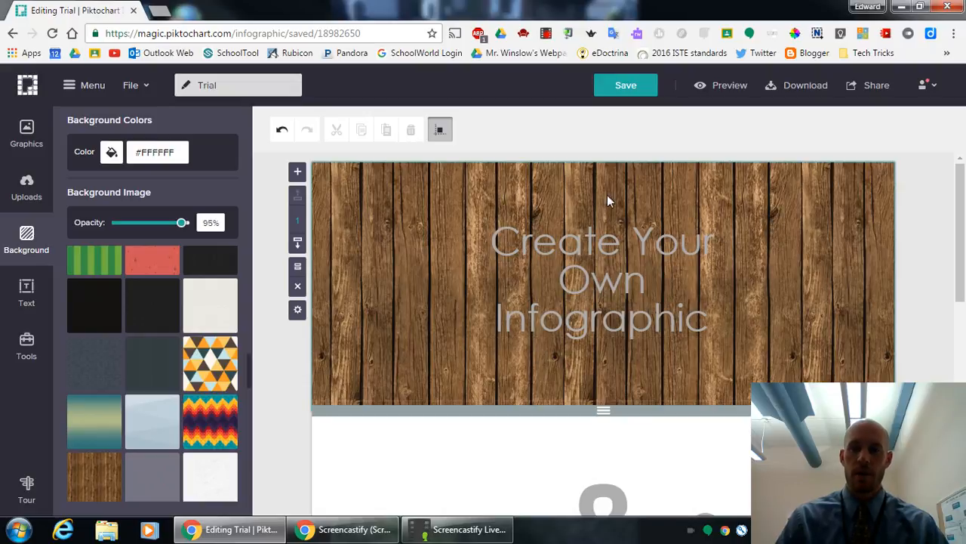
Clone the wood-plank title block, and delete the duplicate block.
click(298, 268)
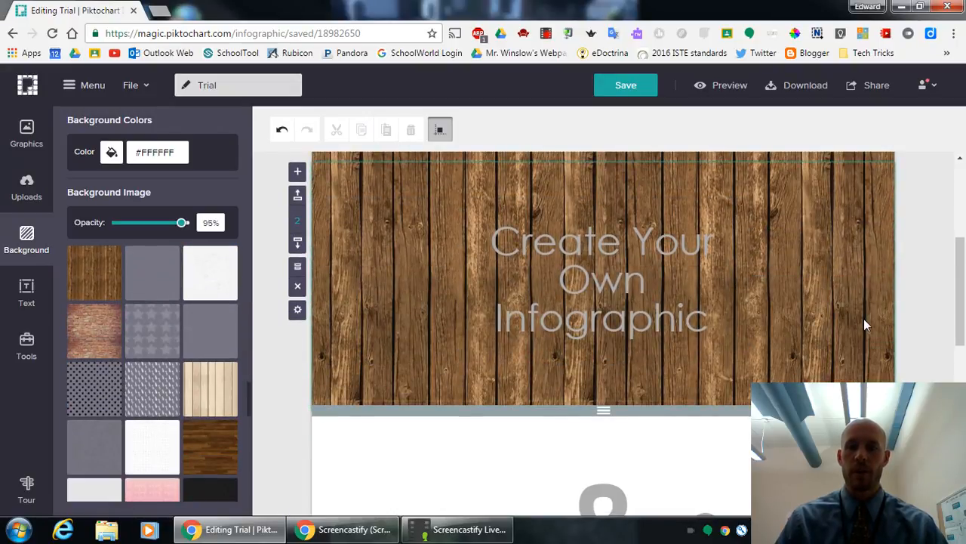
scroll(334, 297, up, 3)
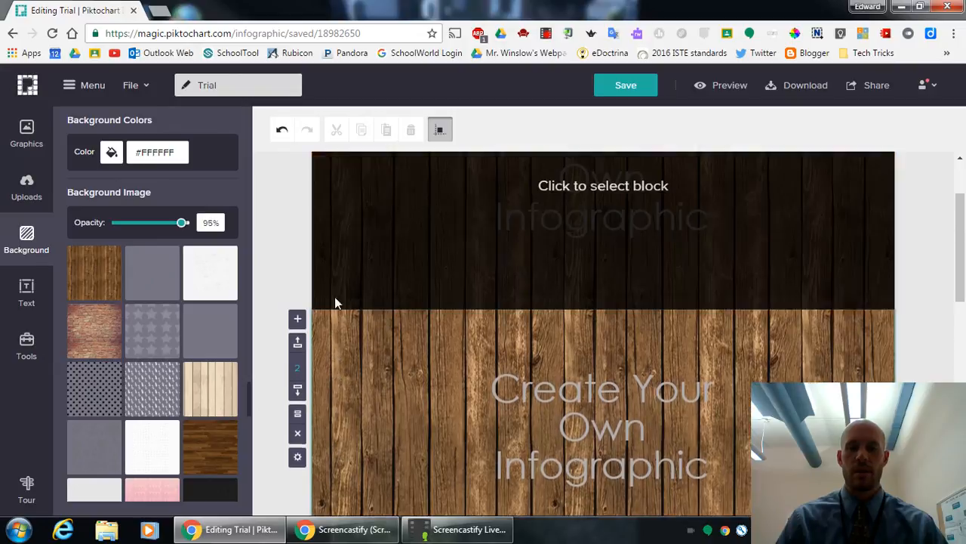
scroll(339, 315, down, 2)
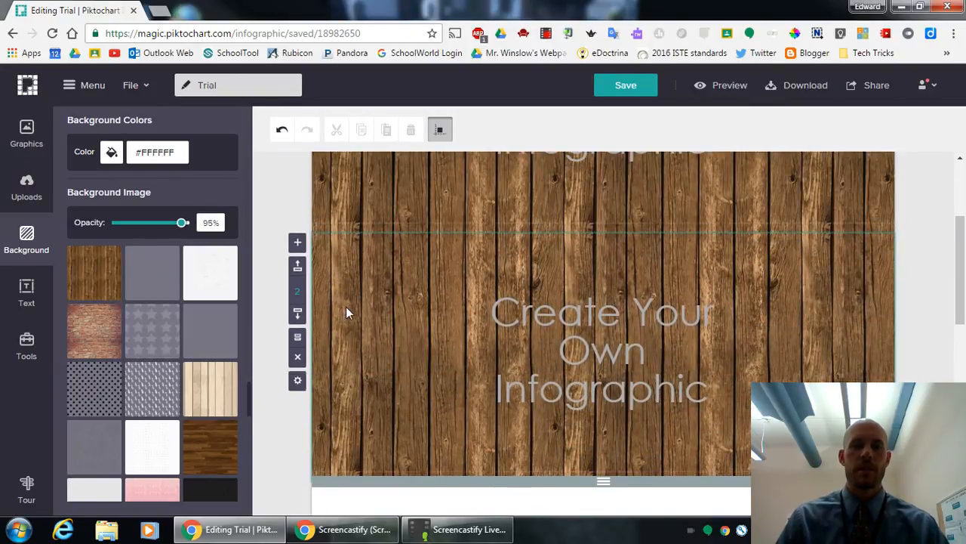
click(297, 357)
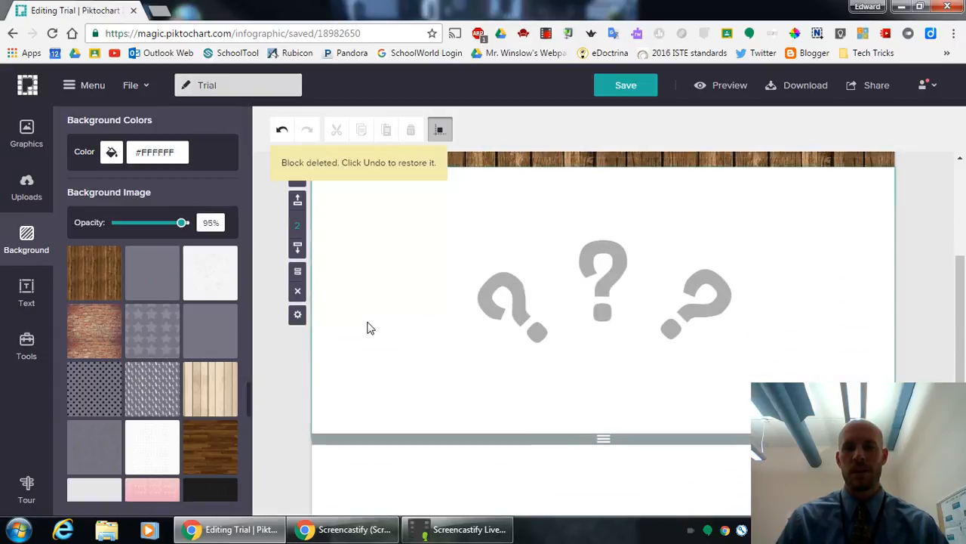
Add a new block directly below the title block, and delete that added block.
scroll(369, 328, up, 3)
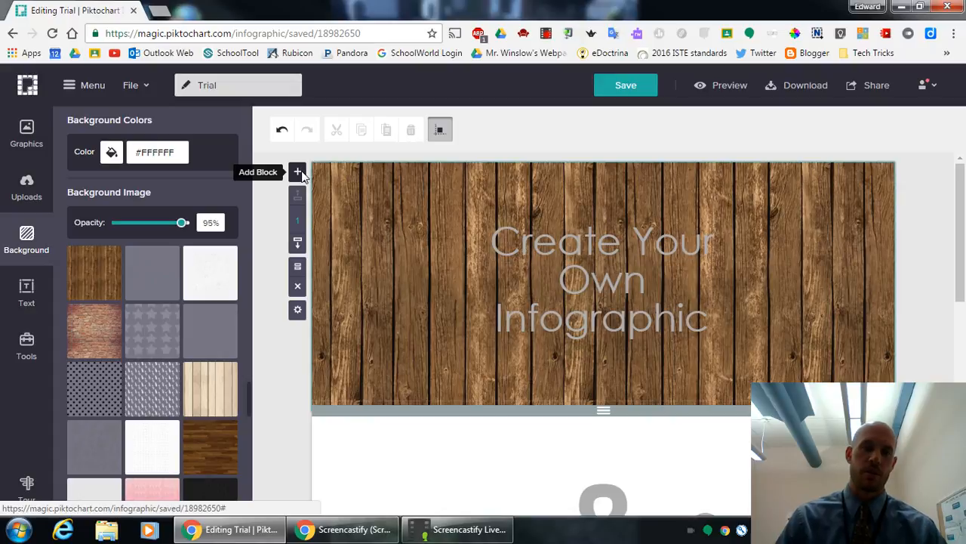
click(299, 172)
scroll(401, 362, down, 3)
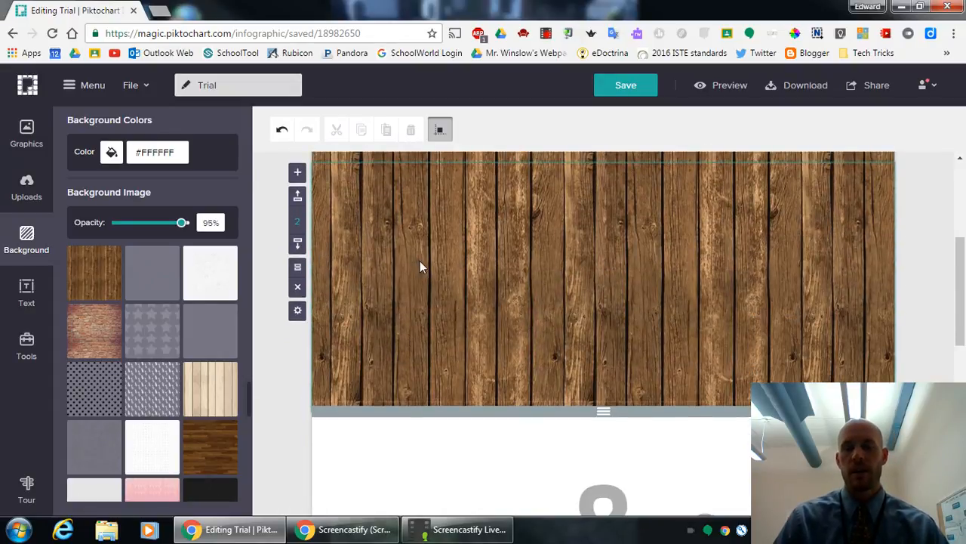
scroll(422, 268, up, 2)
scroll(422, 327, down, 1)
scroll(425, 334, up, 1)
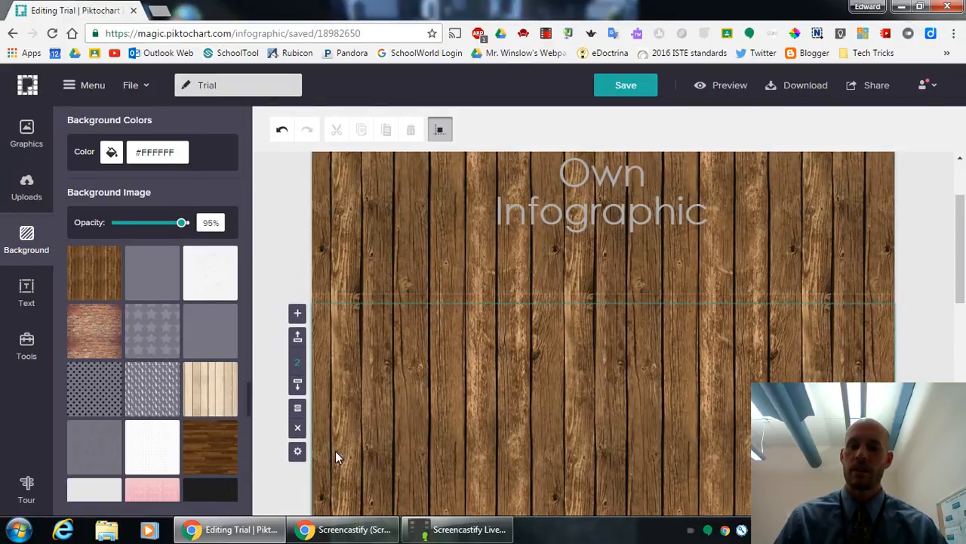
click(298, 429)
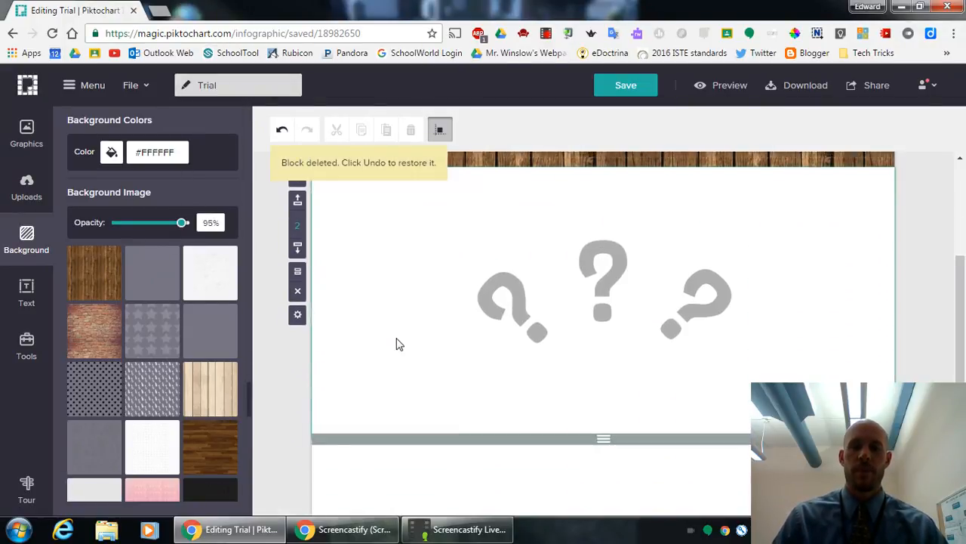
scroll(410, 276, up, 2)
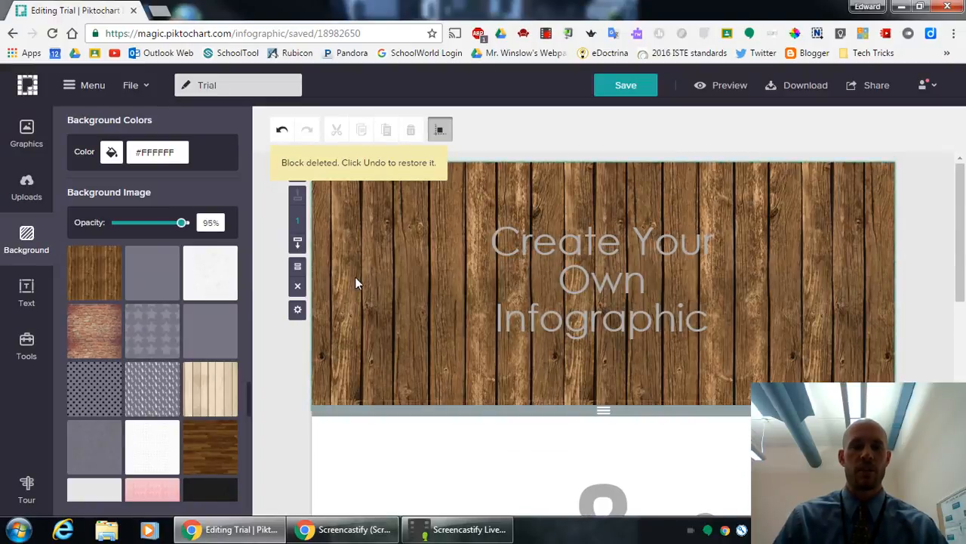
Examine the text styles, and the opacity, font, size and alignment options for the title "Create Your Own Infographic", and deselect it.
click(26, 292)
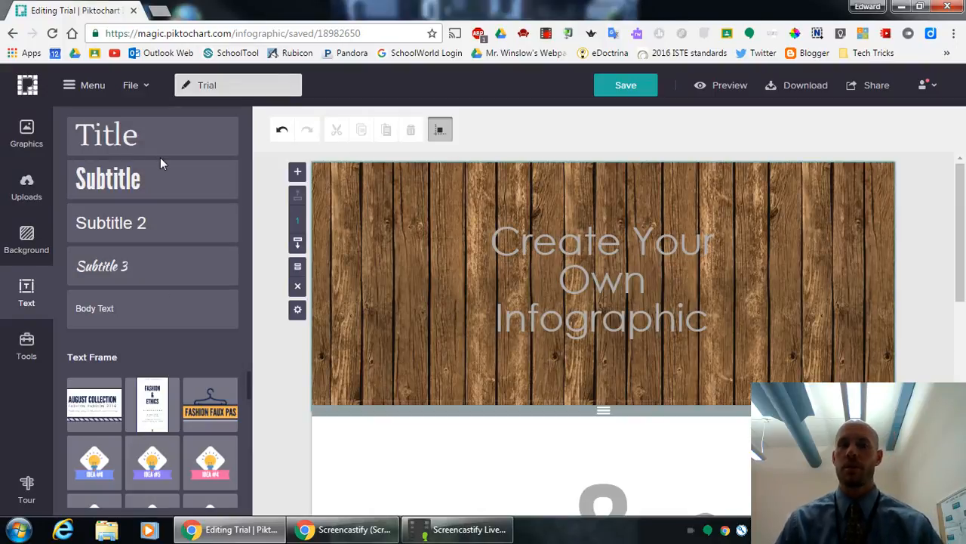
click(552, 249)
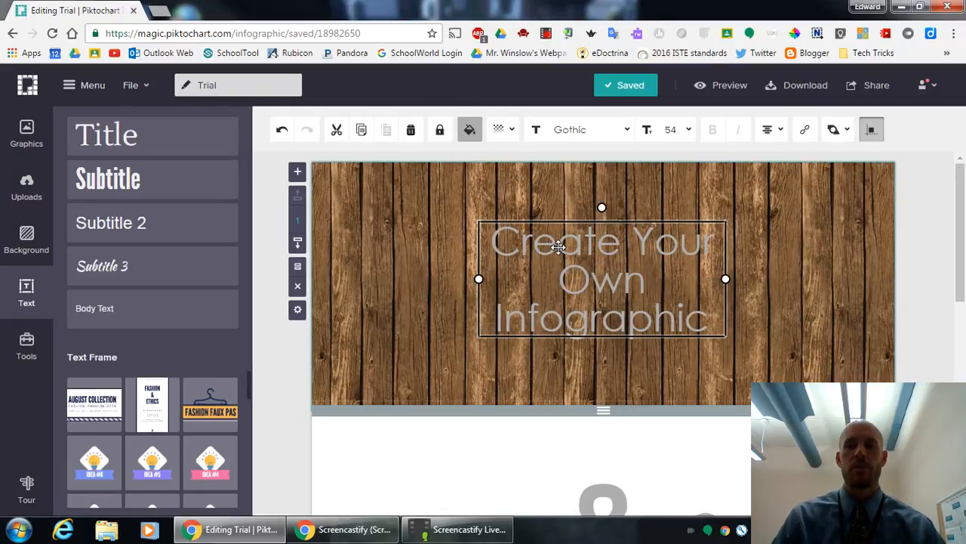
double_click(557, 246)
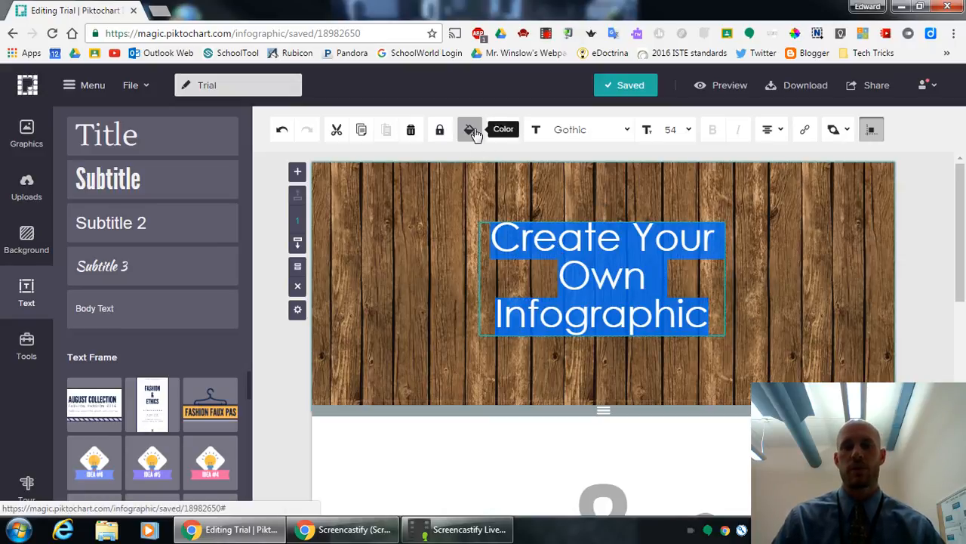
click(514, 134)
click(515, 134)
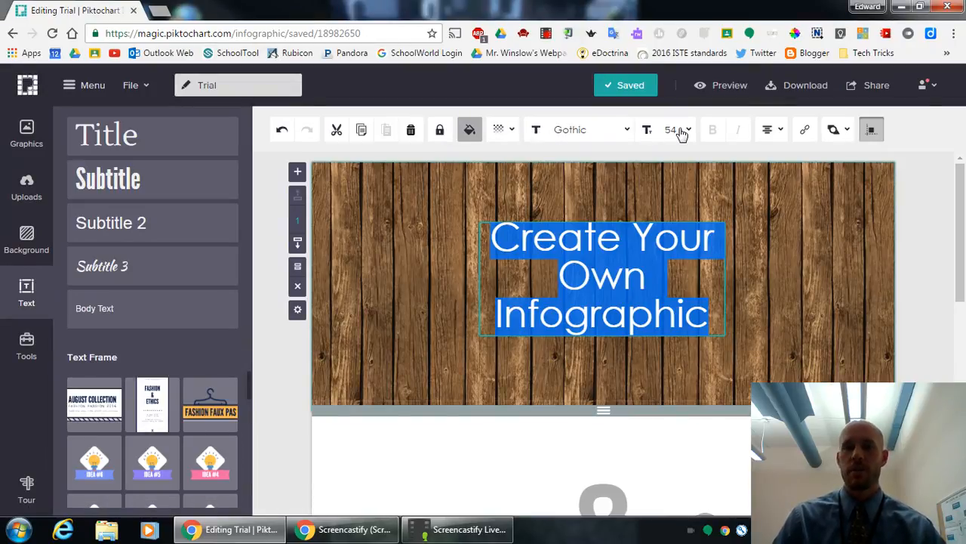
click(768, 129)
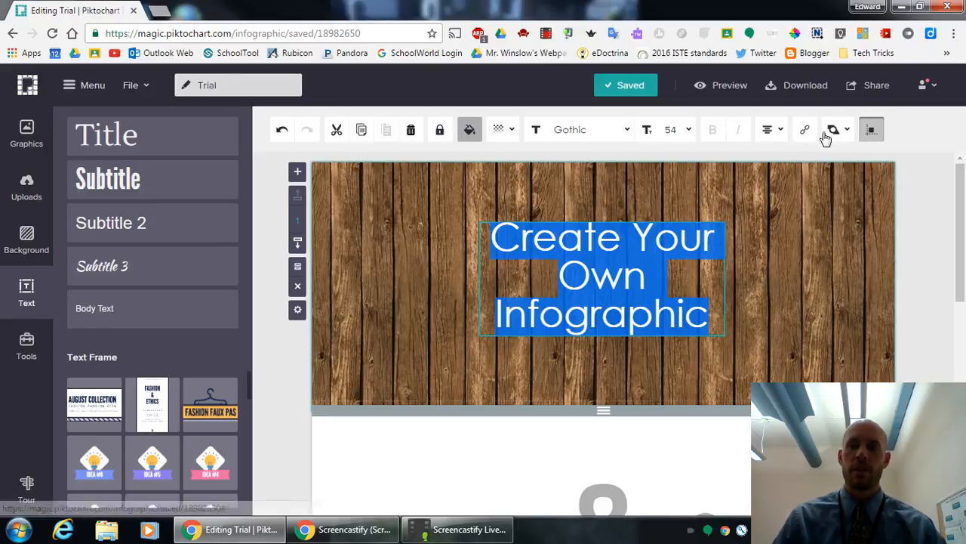
click(778, 243)
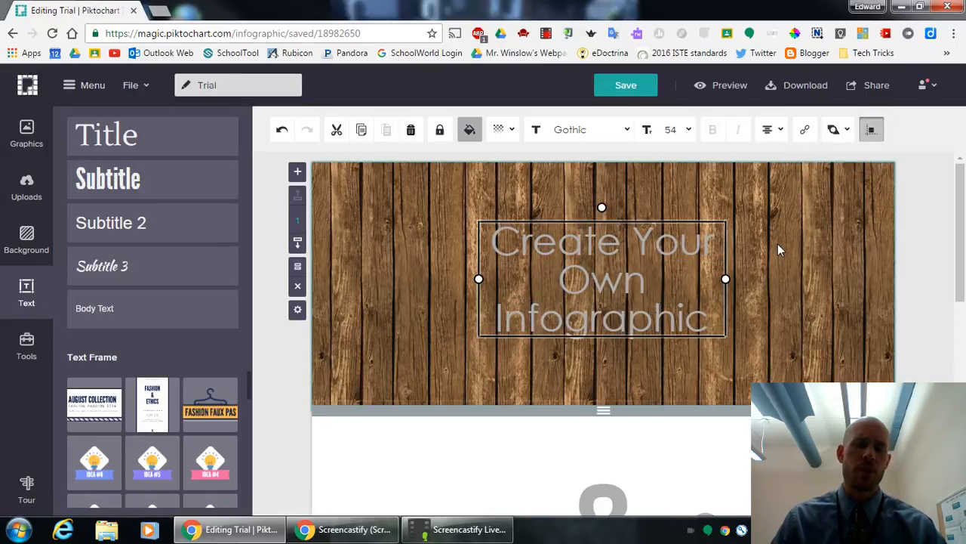
click(366, 252)
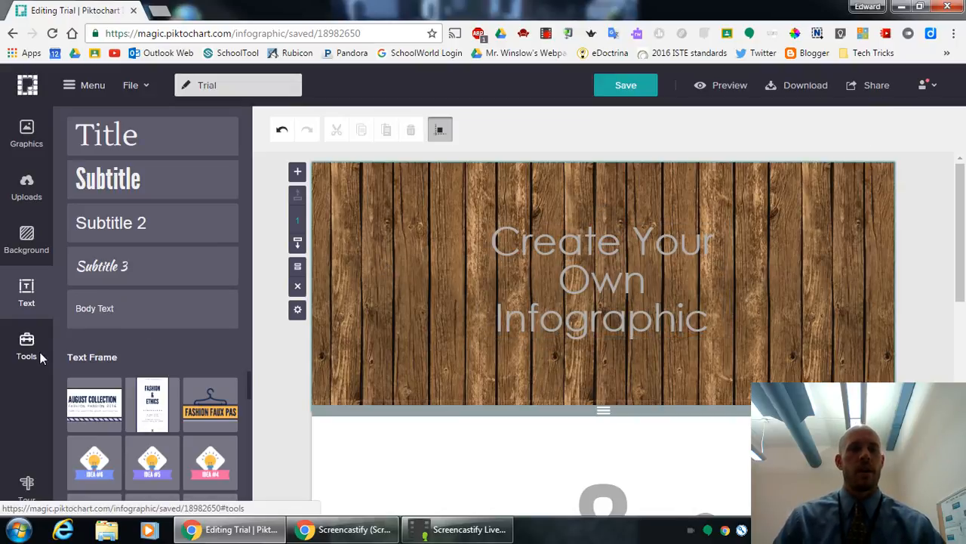
Insert the light blue CAKES starburst text frame, place it left of the title, and change its text to "WOW".
scroll(151, 422, down, 8)
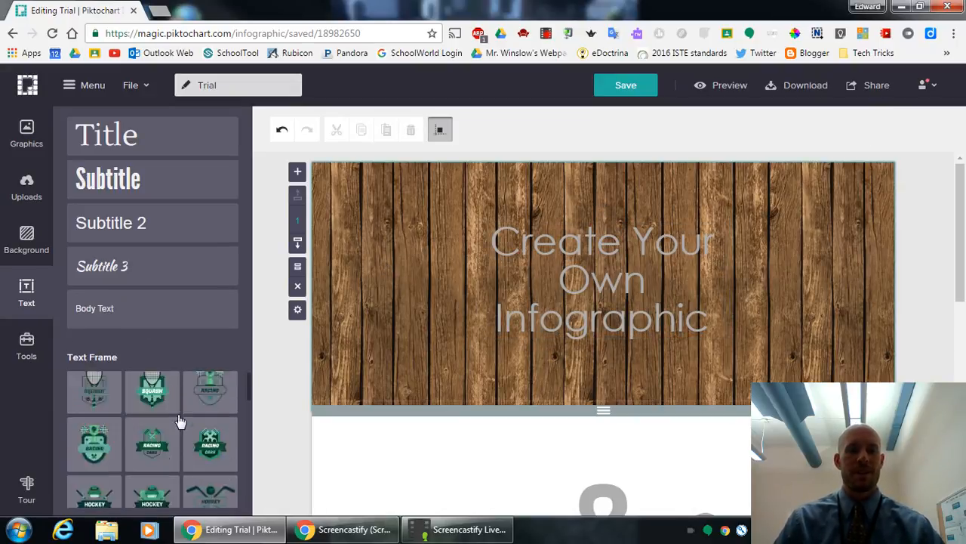
scroll(179, 422, down, 3)
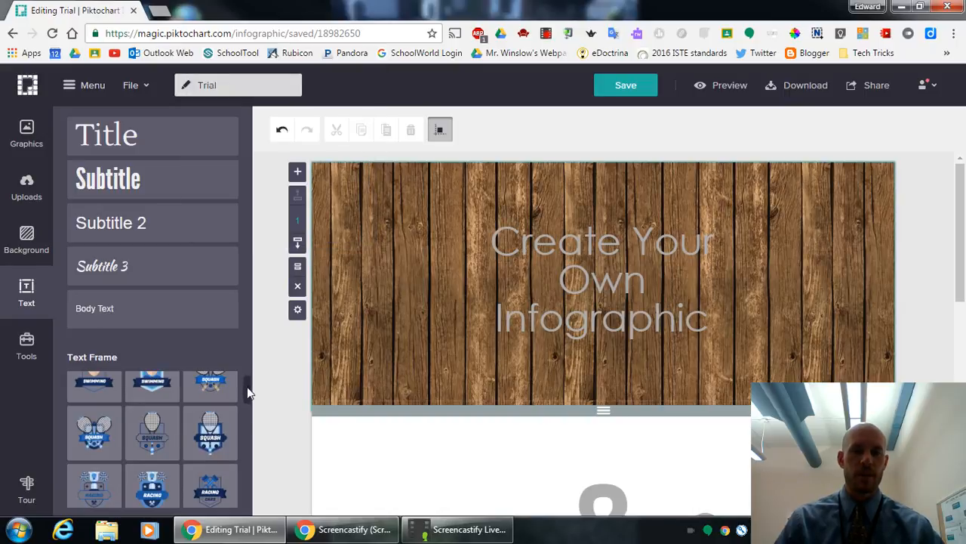
drag(247, 389, 254, 494)
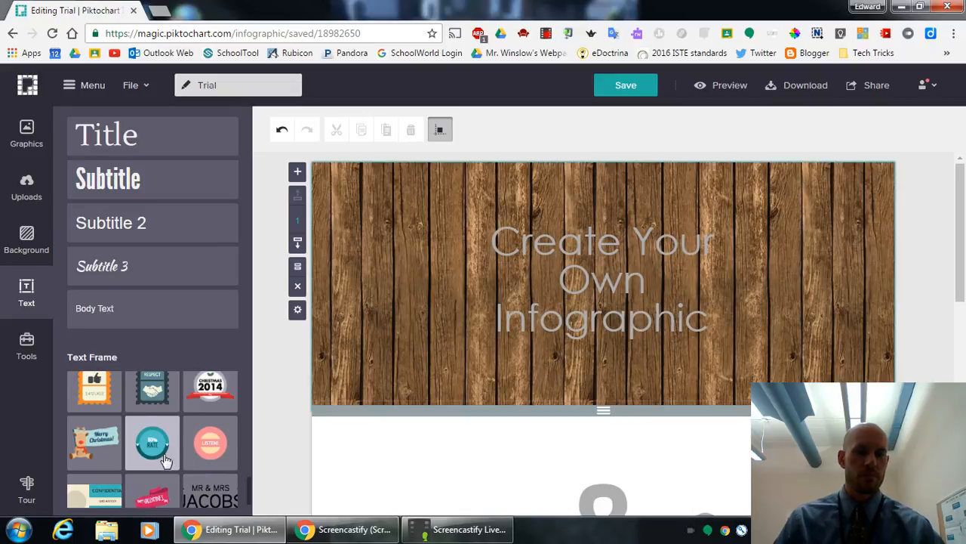
scroll(161, 456, down, 3)
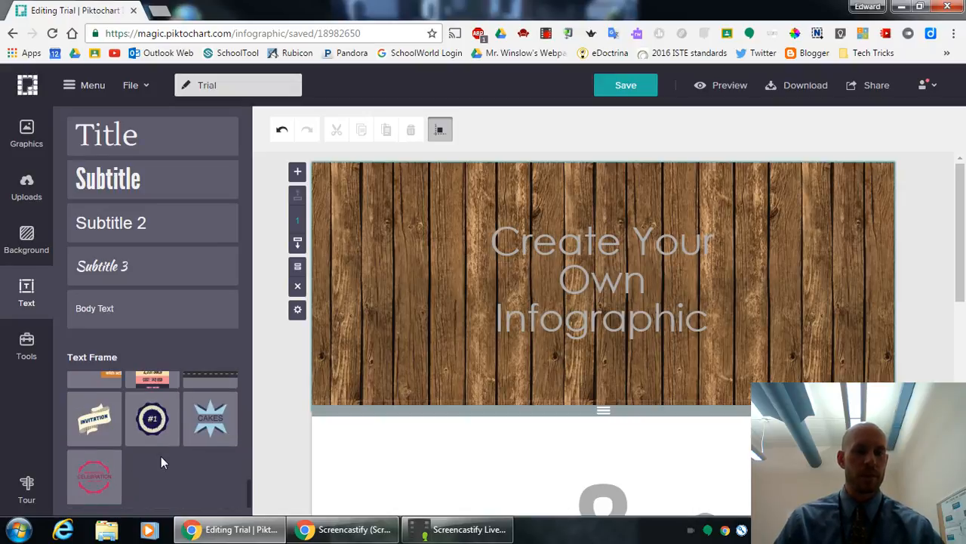
click(202, 435)
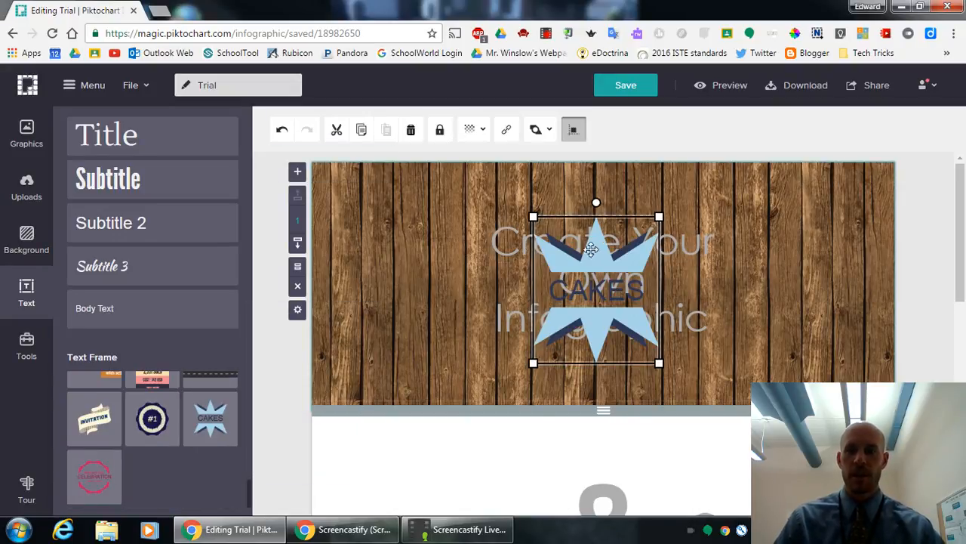
drag(589, 253, 388, 239)
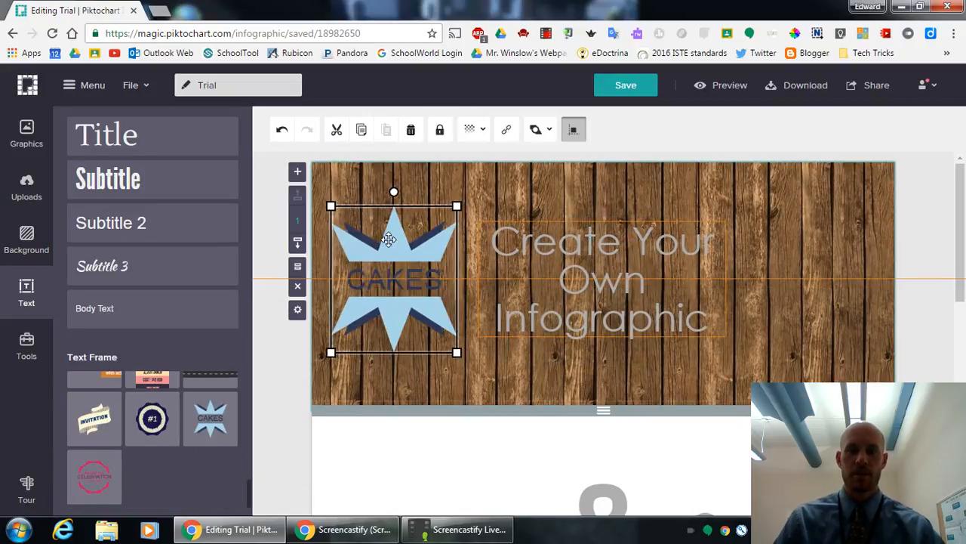
double_click(386, 278)
text(WOW)
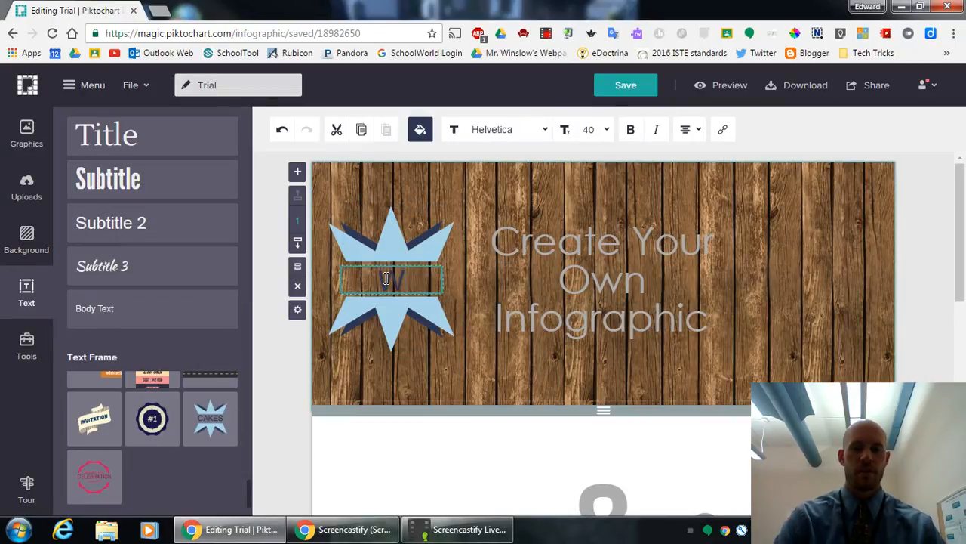
Delete the light blue "WOW" starburst text frame from the wood-plank title block.
click(406, 261)
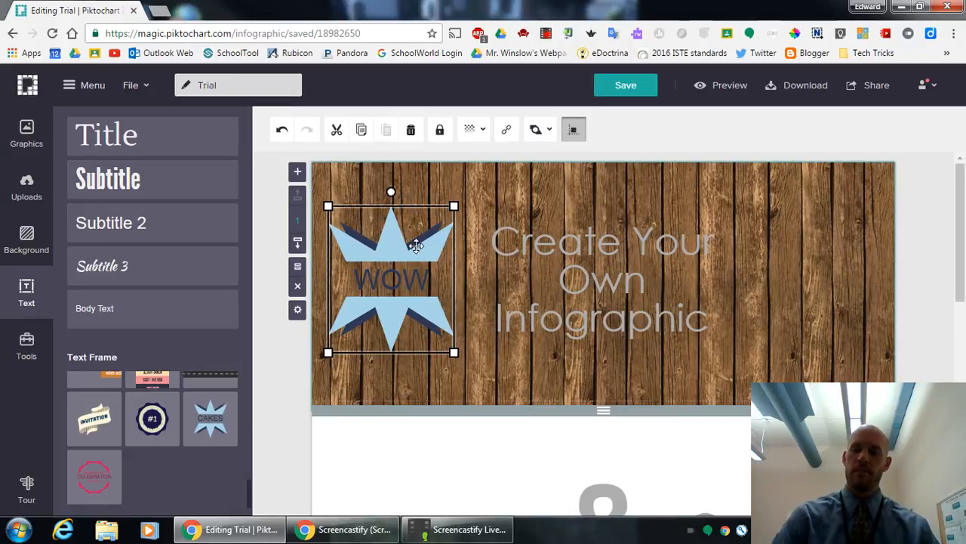
key(Delete)
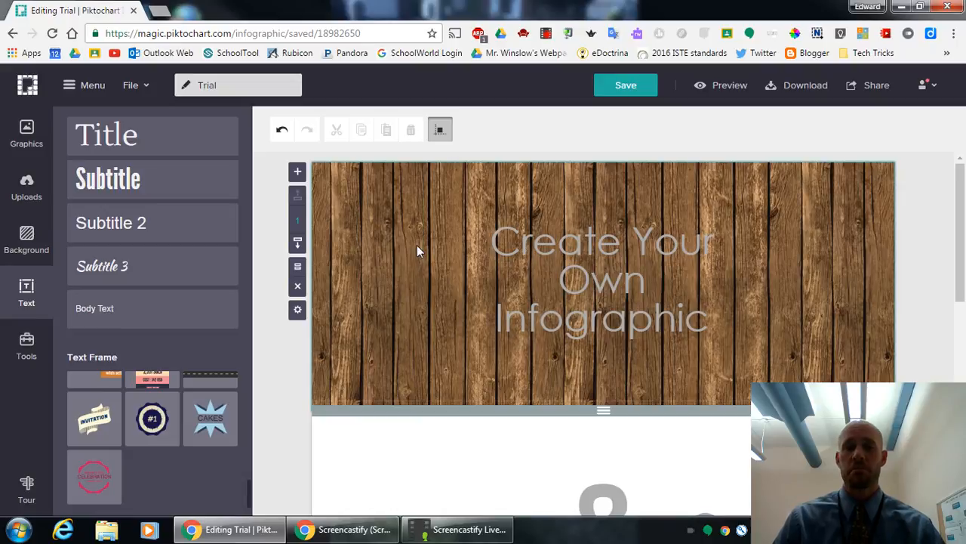
Examine the video tool and its URL field for inserting YouTube or Vimeo videos.
click(27, 344)
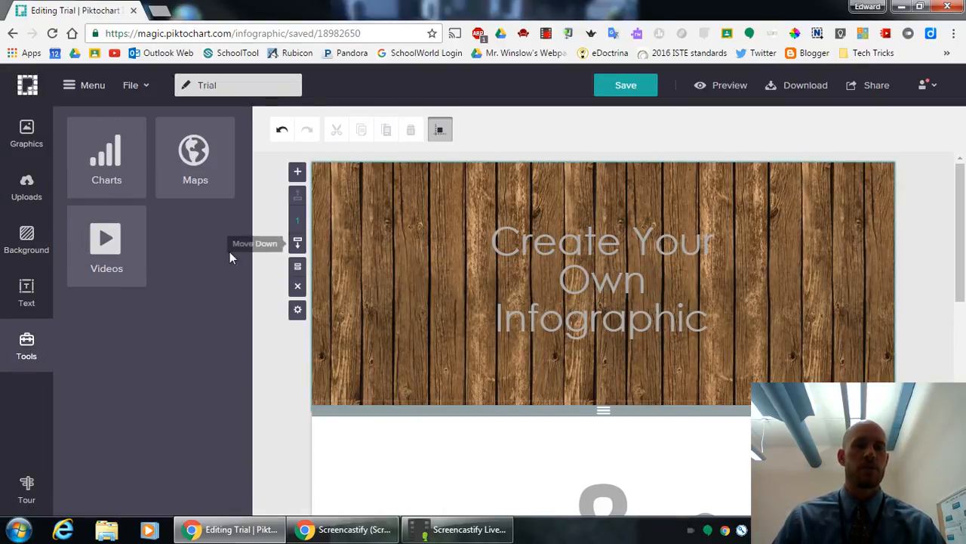
click(117, 262)
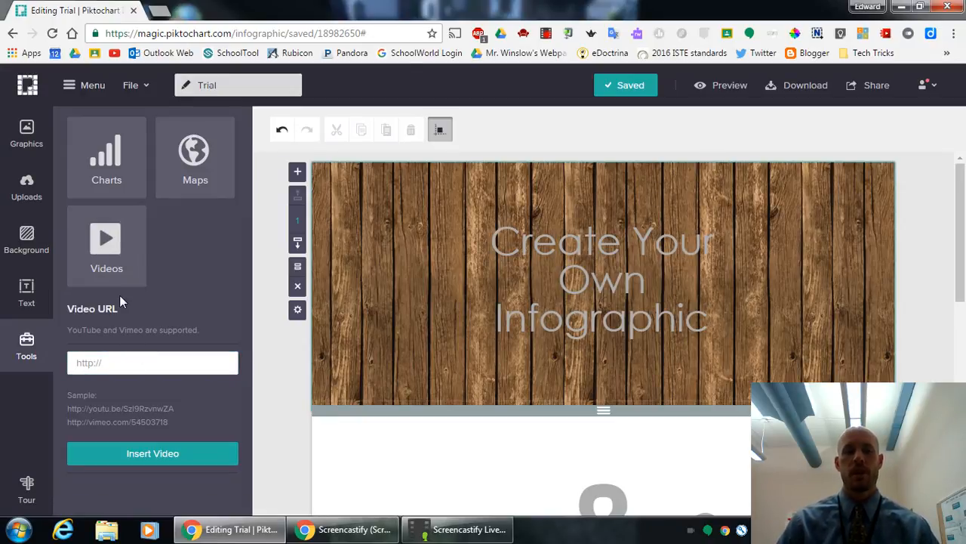
click(125, 362)
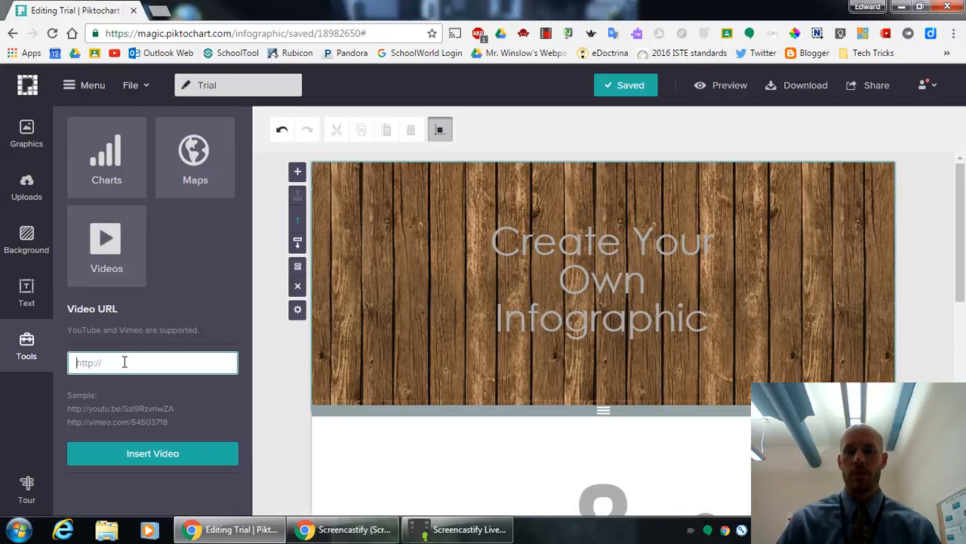
Preview the sample chart data as pie and Stacked Venn charts, view the Google Spreadsheet link option, and leave without inserting a chart.
click(109, 174)
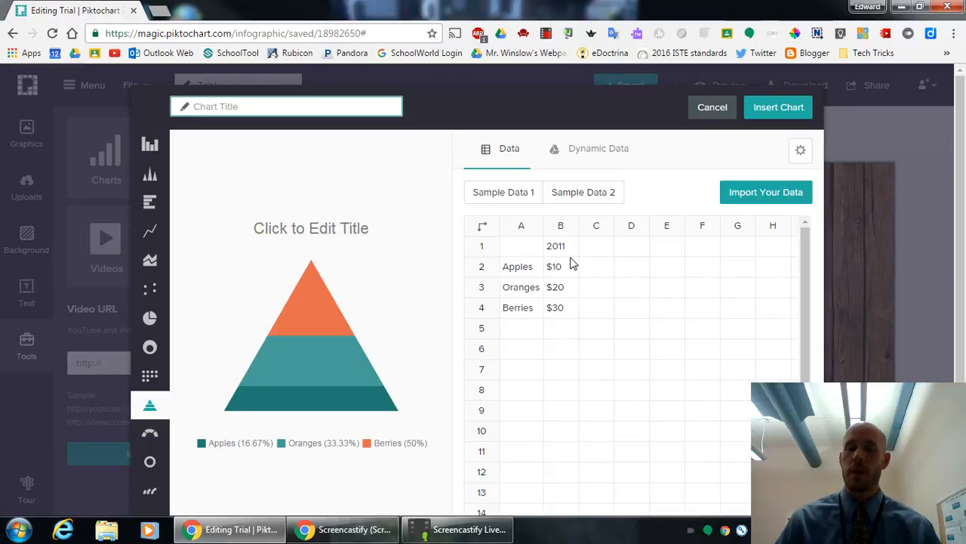
click(151, 293)
click(151, 318)
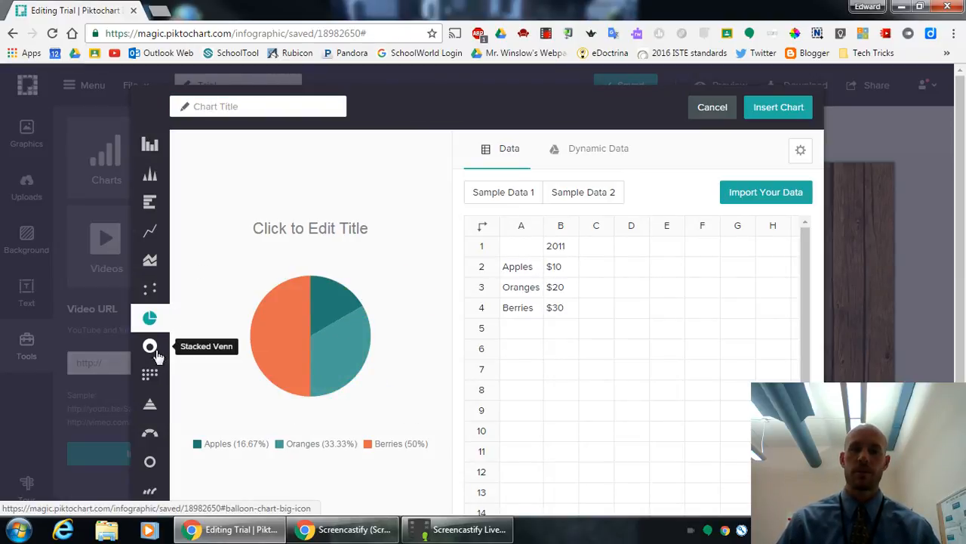
click(151, 348)
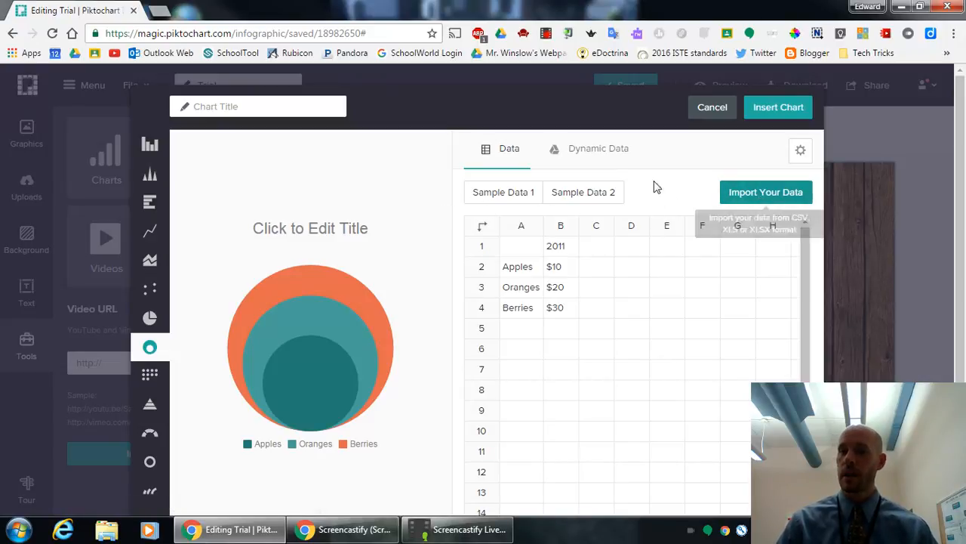
click(598, 153)
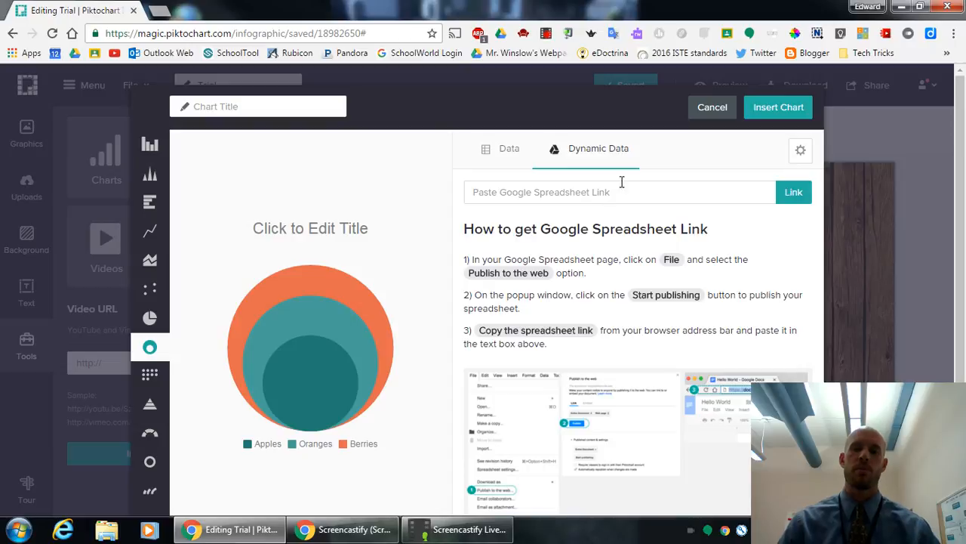
click(701, 113)
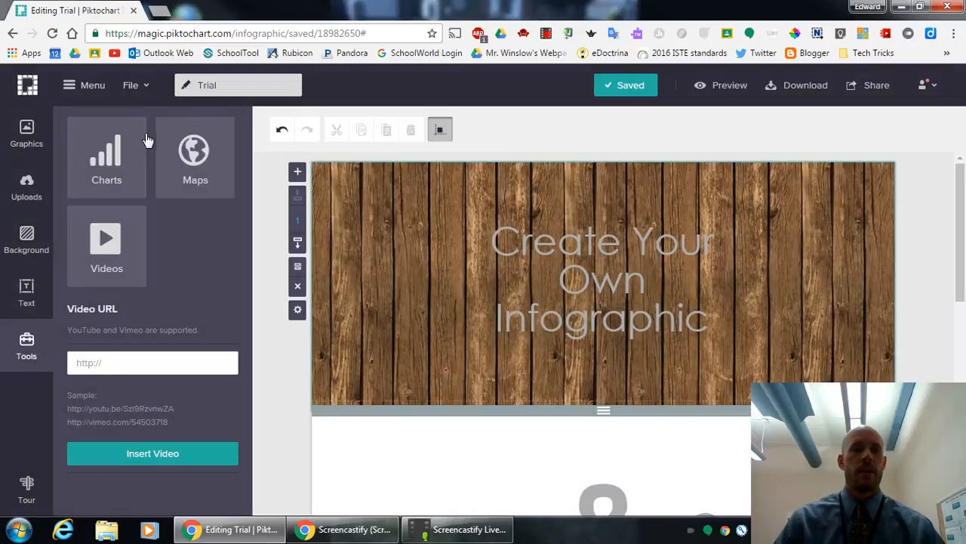
Examine the world map and its colour, border and country data settings, and leave without inserting the map.
click(195, 151)
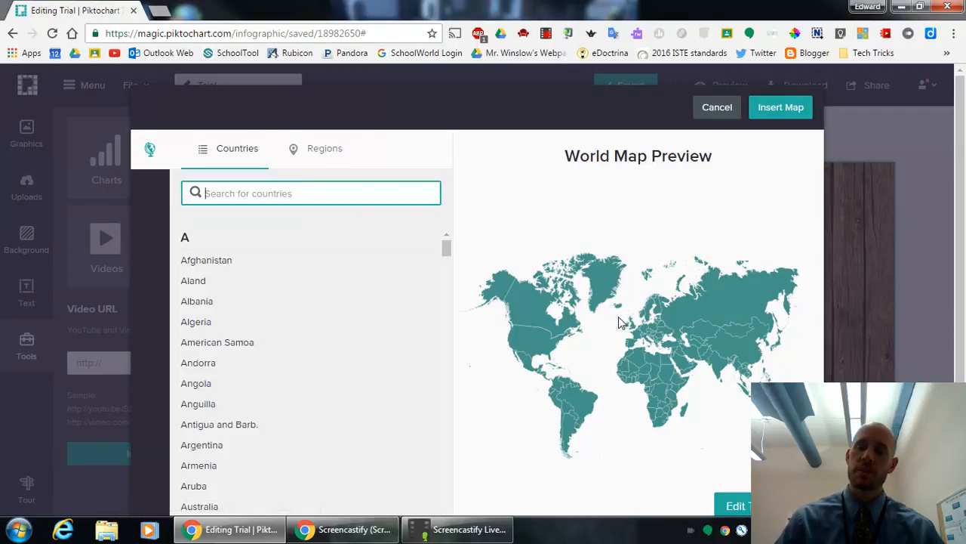
scroll(637, 357, down, 1)
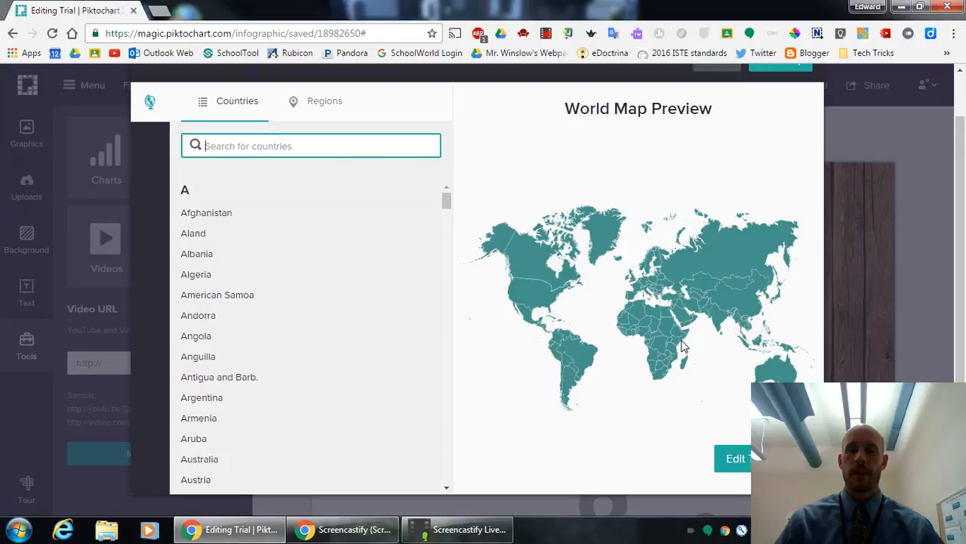
click(743, 458)
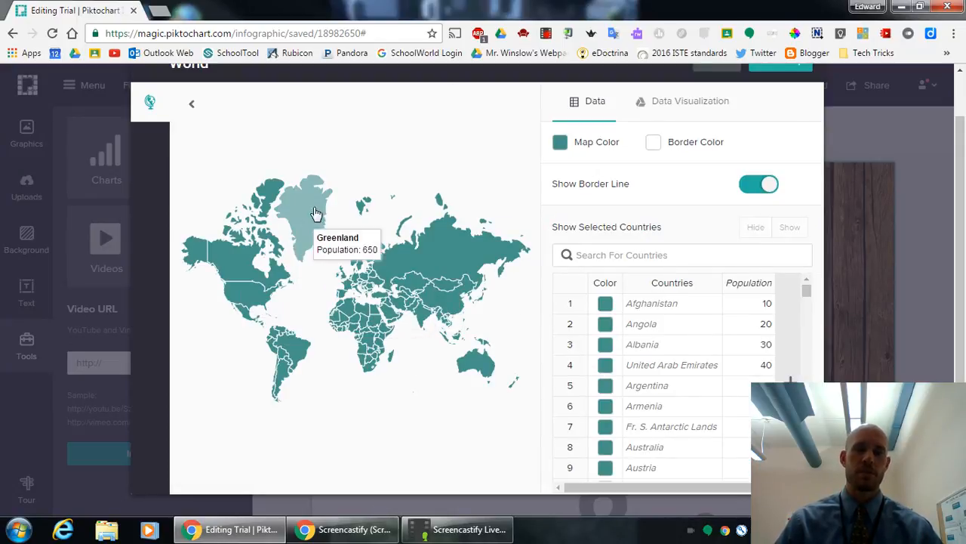
scroll(710, 148, up, 1)
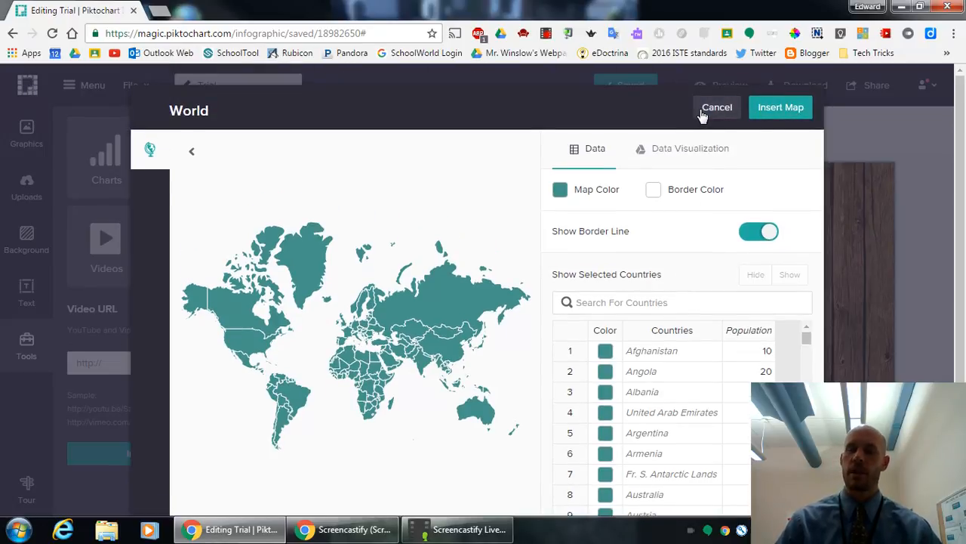
click(717, 107)
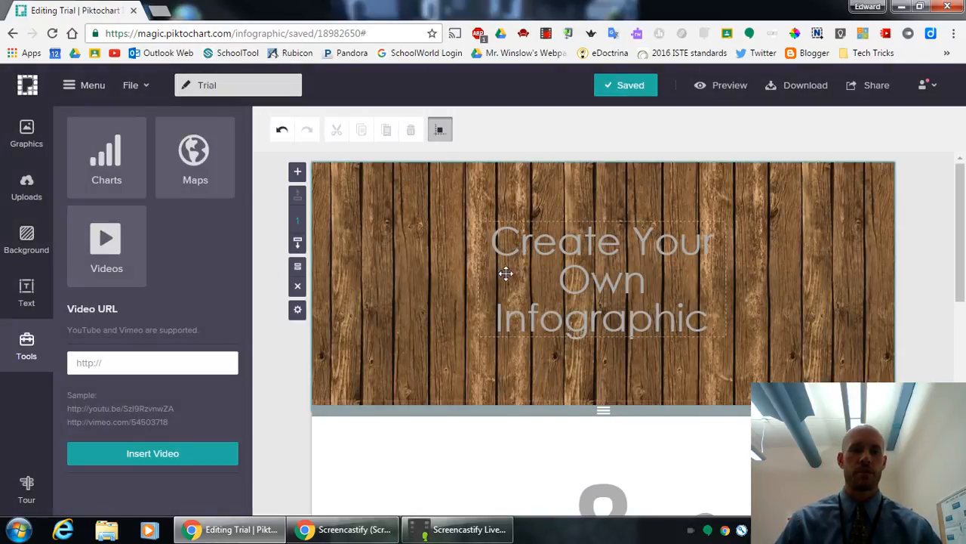
Examine the sharing options for who can view the Trial infographic, and close them without changing the visibility.
scroll(506, 279, up, 1)
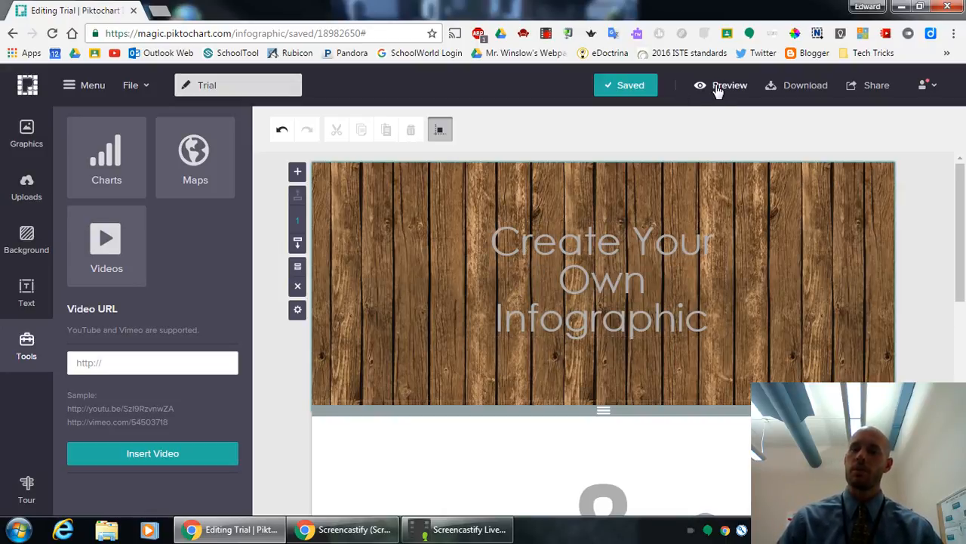
click(873, 86)
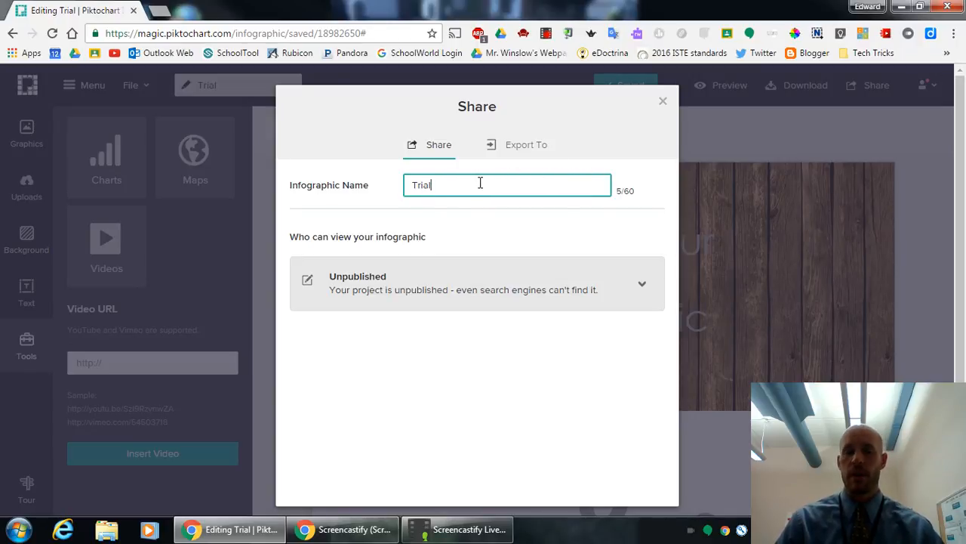
triple_click(636, 287)
click(668, 290)
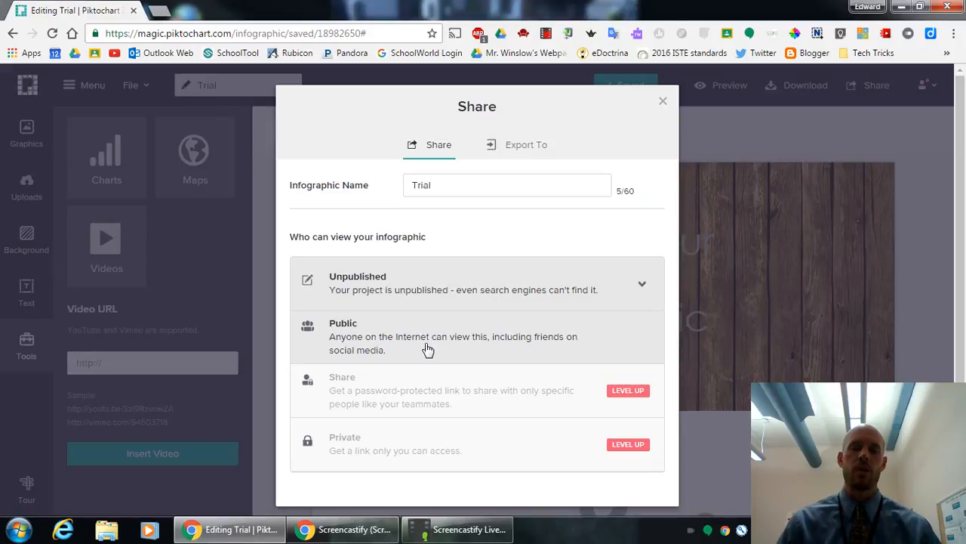
click(663, 104)
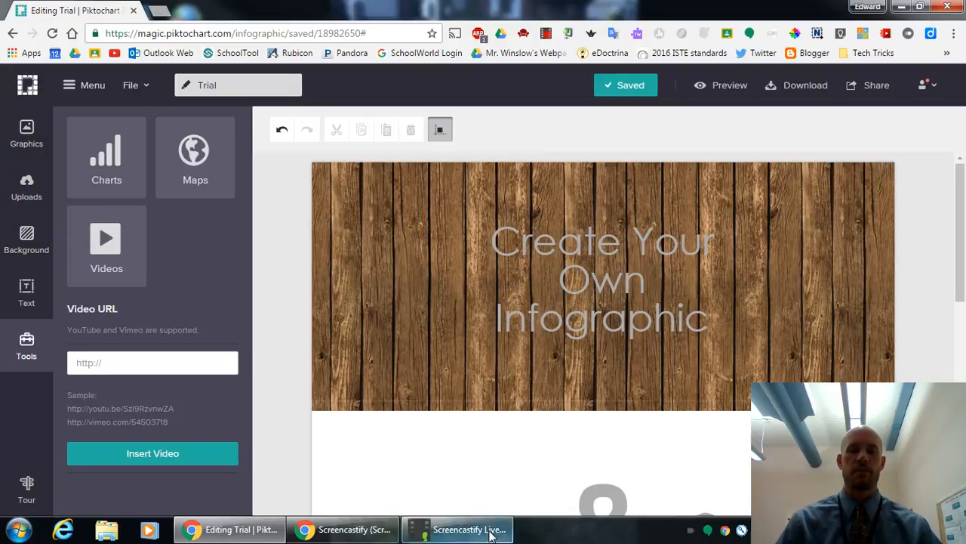
mouse_move(461, 529)
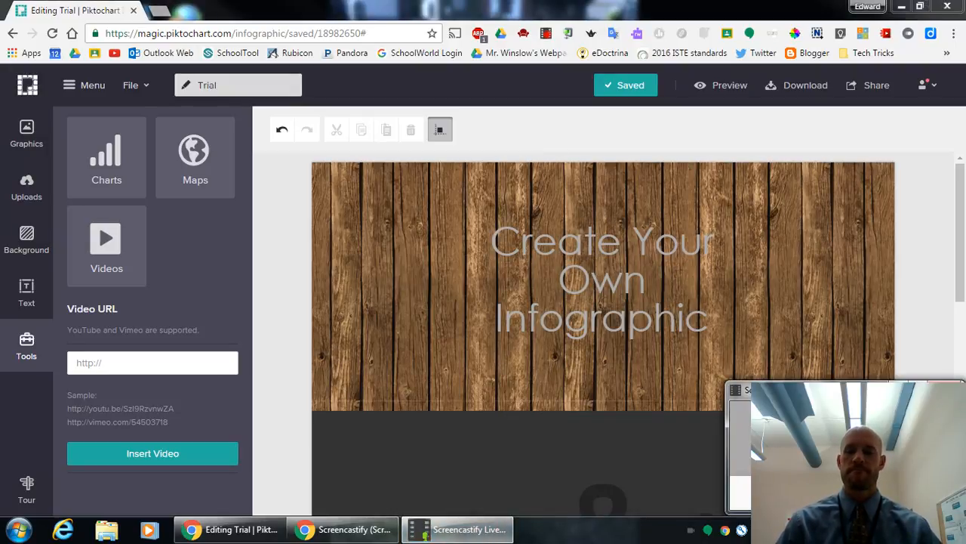